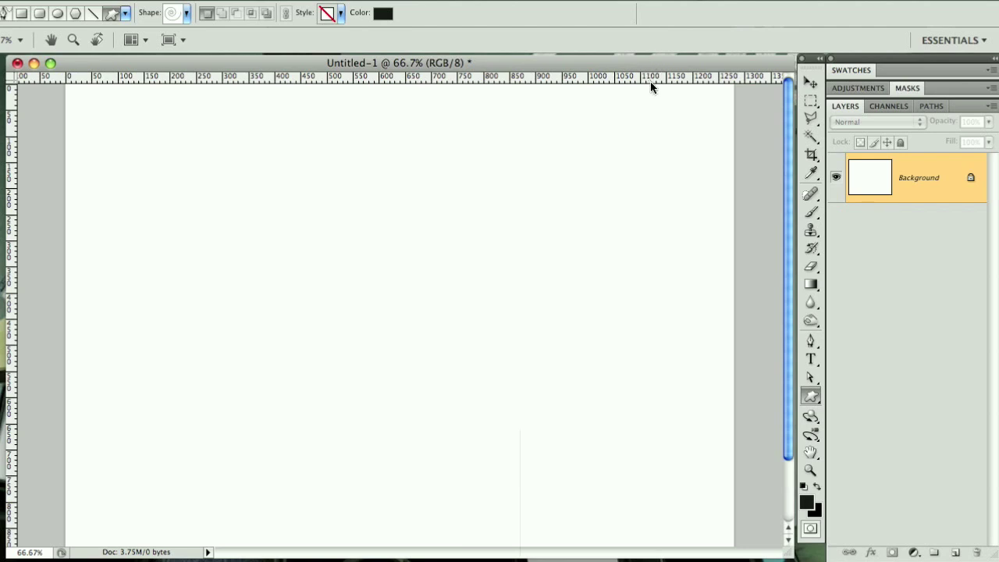
# - Try a freehand black brush stroke on the canvas, then undo it
pyautogui.click(811, 212)
pyautogui.moveTo(371, 233)
pyautogui.mouseDown()
pyautogui.moveTo(483, 337)
pyautogui.moveTo(291, 329)
pyautogui.moveTo(409, 326)
pyautogui.moveTo(373, 335)
pyautogui.mouseUp()
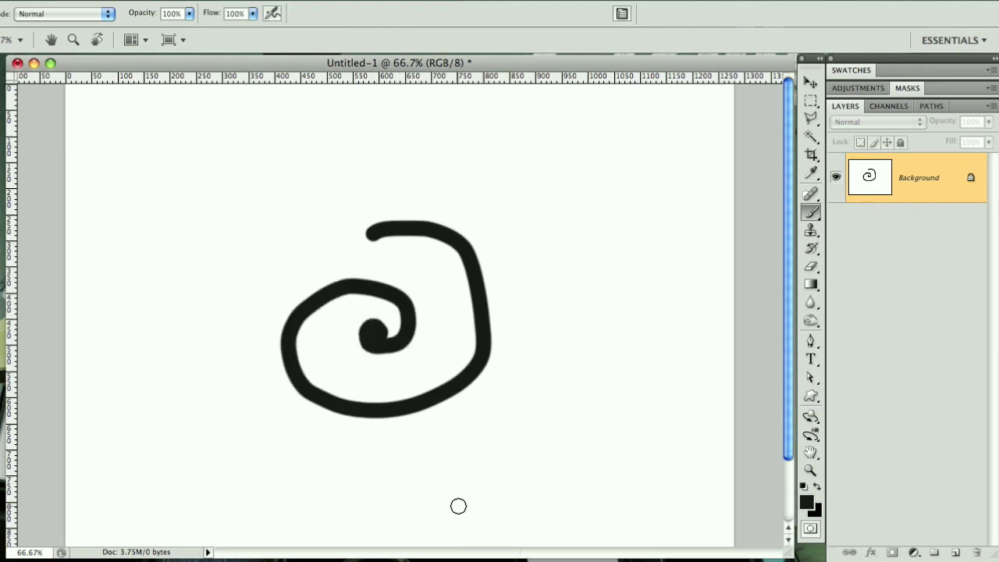
pyautogui.press('super+z')
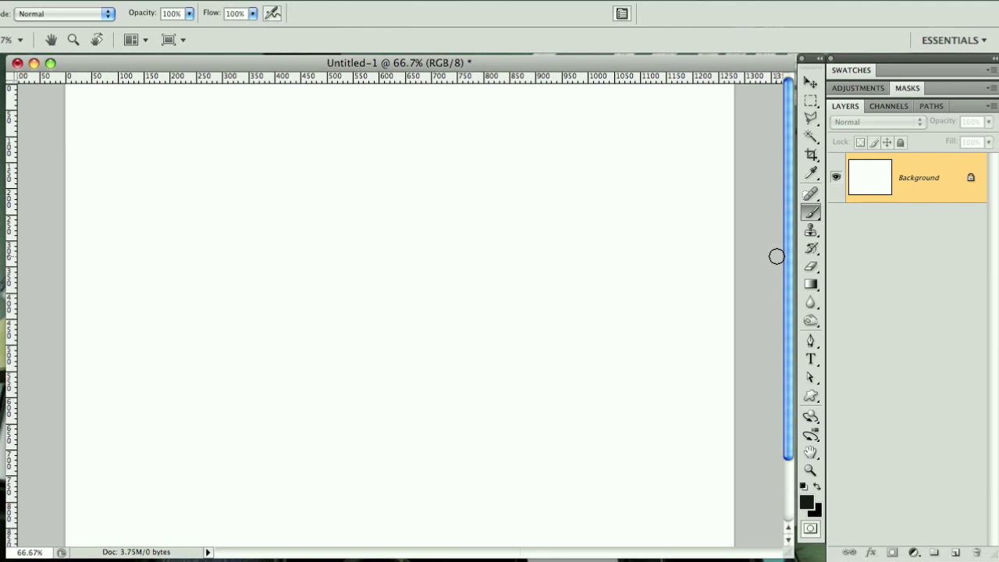
# - On a new layer, fill a narrowed full-height rectangle on the left with black
pyautogui.click(811, 101)
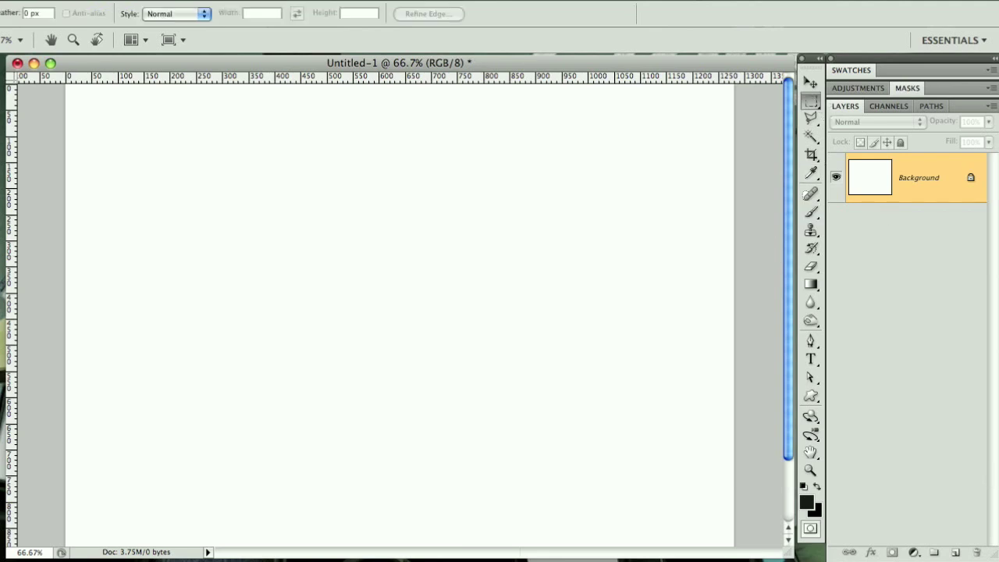
pyautogui.click(957, 552)
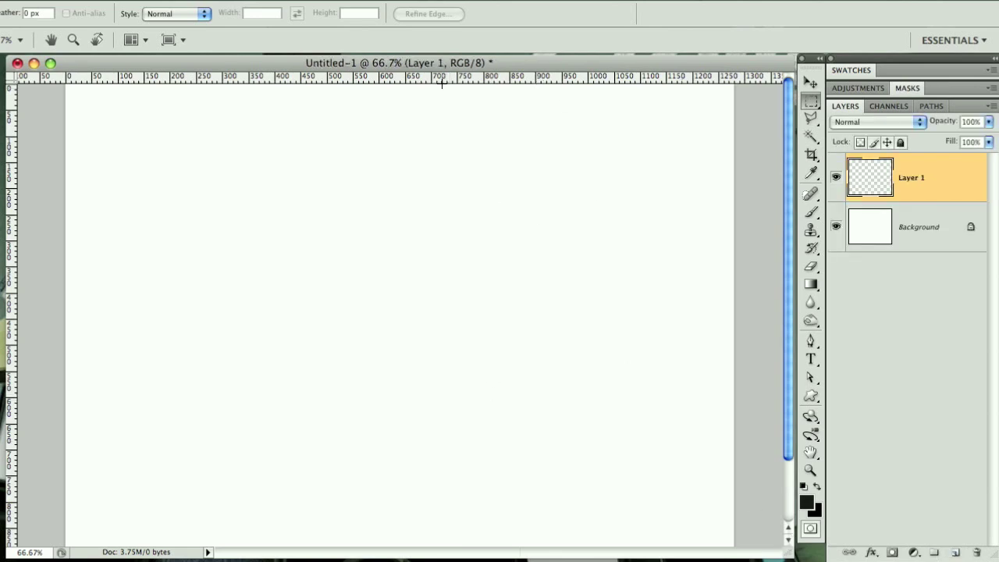
pyautogui.moveTo(442, 83); pyautogui.dragTo(66, 547)
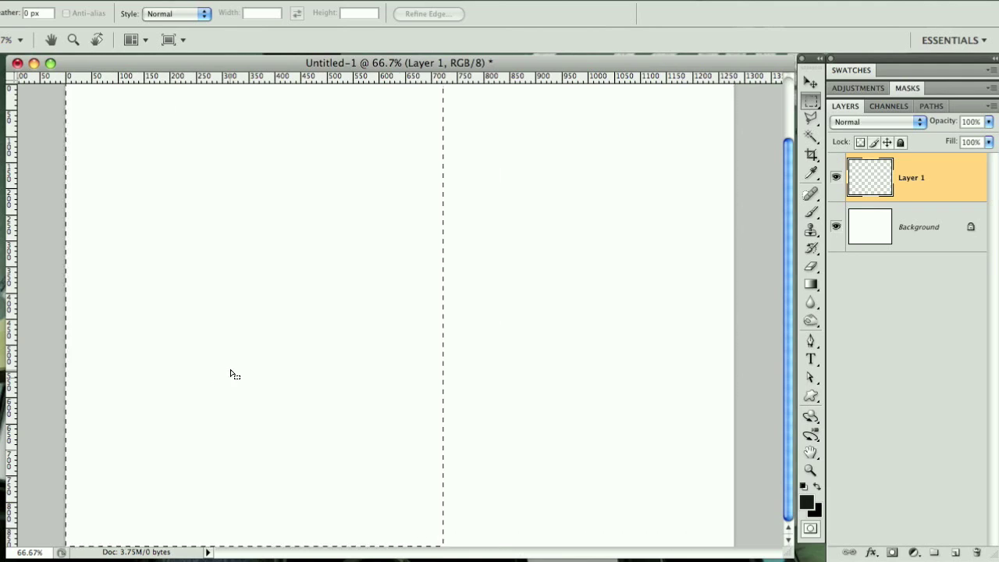
pyautogui.rightClick(300, 293)
pyautogui.click(374, 474)
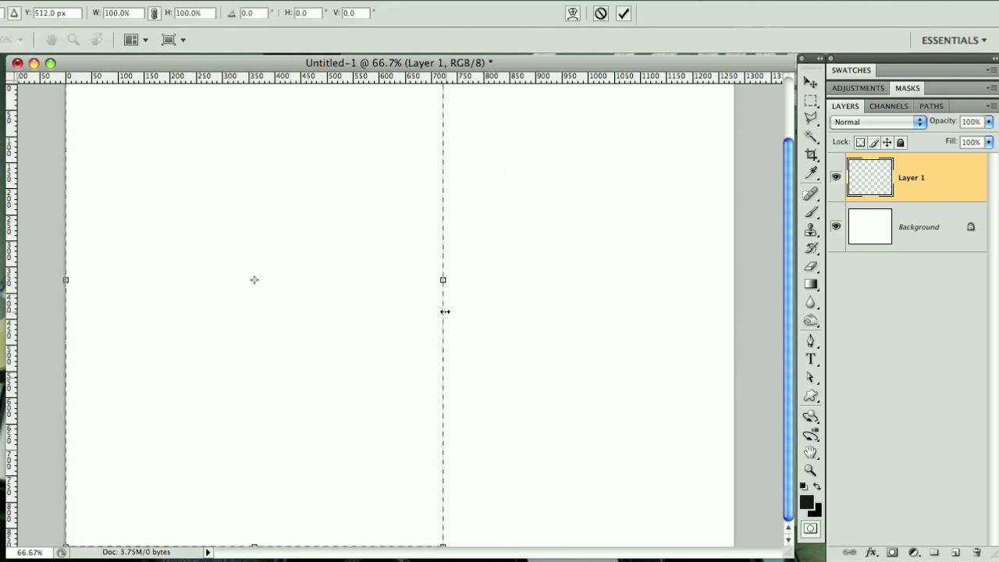
pyautogui.moveTo(445, 311); pyautogui.dragTo(348, 304)
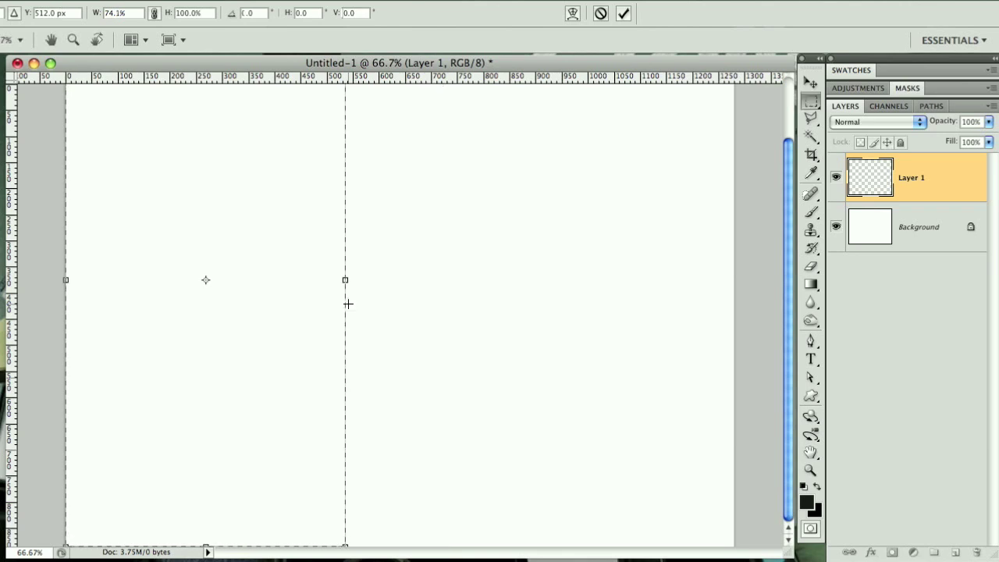
pyautogui.press('Return')
pyautogui.hotkey('alt', 'BackSpace')
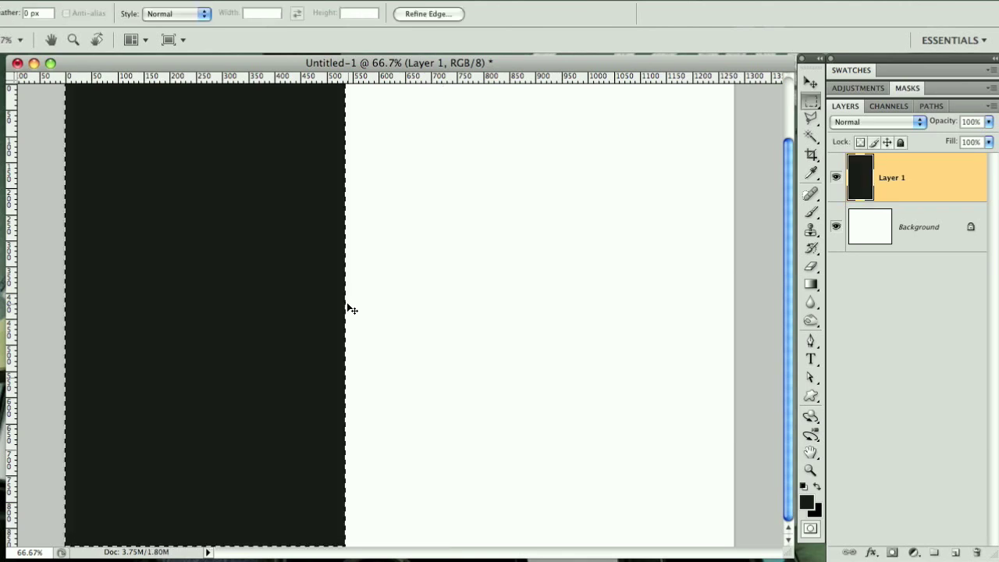
pyautogui.hotkey('ctrl', 'd')
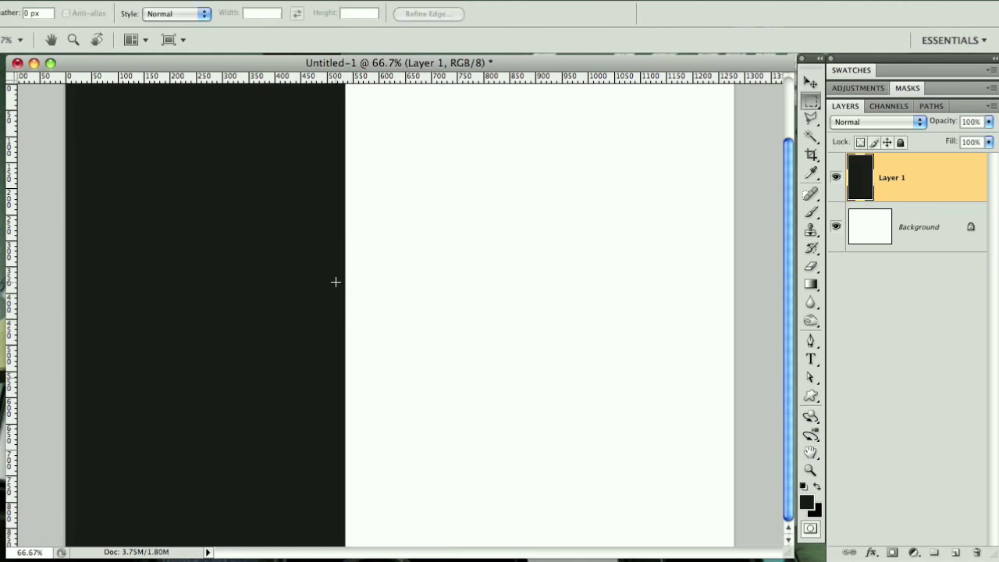
# - Apply Filter > Distort > Twirl at 999° to Layer 1's black block
pyautogui.click(207, 3)
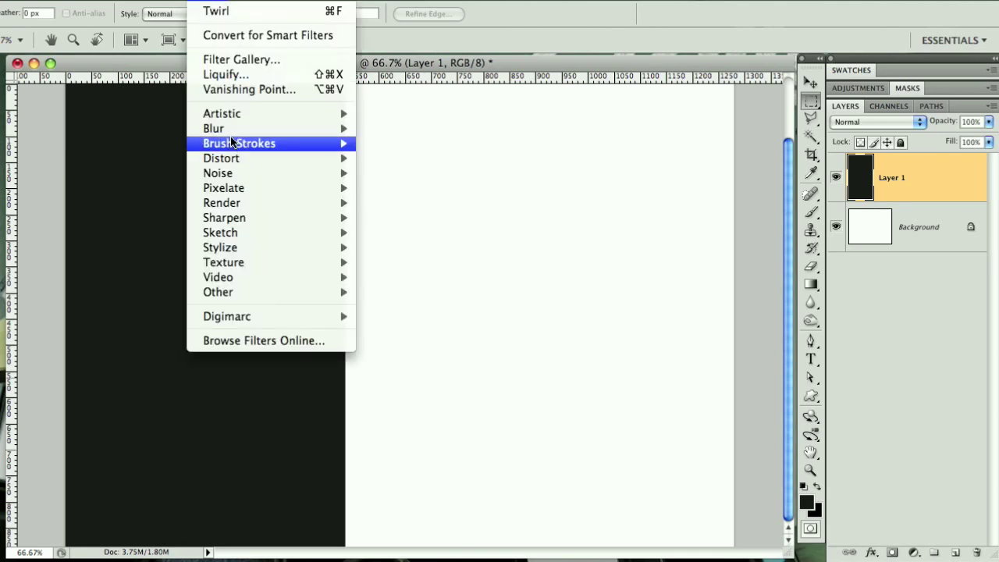
pyautogui.moveTo(232, 159)
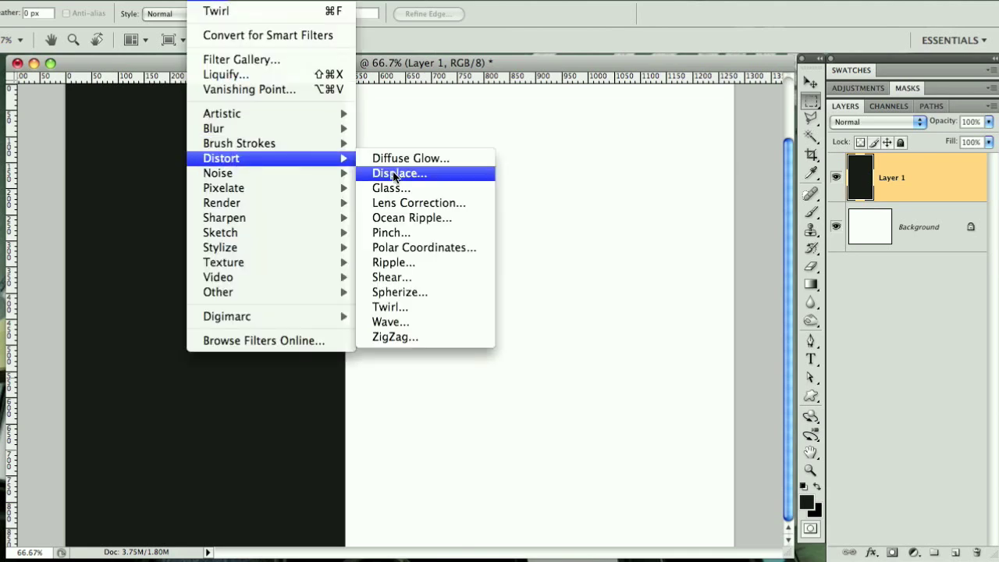
pyautogui.click(417, 307)
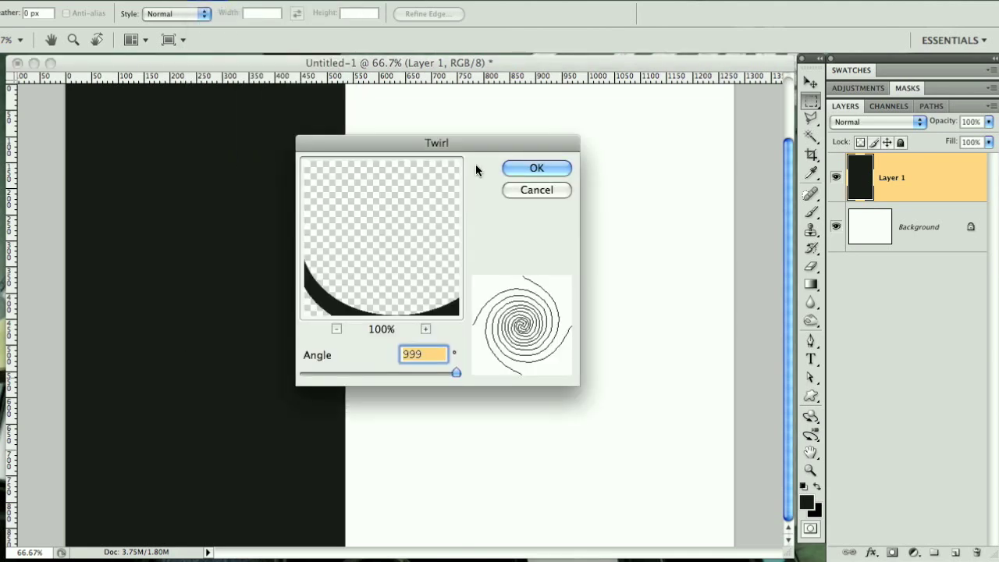
pyautogui.moveTo(494, 145); pyautogui.dragTo(540, 144)
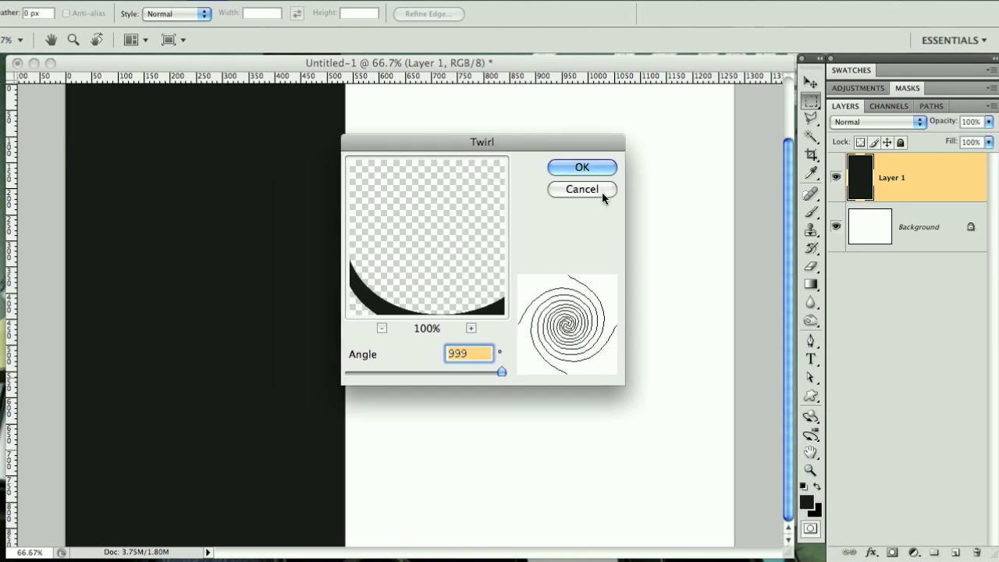
pyautogui.click(597, 170)
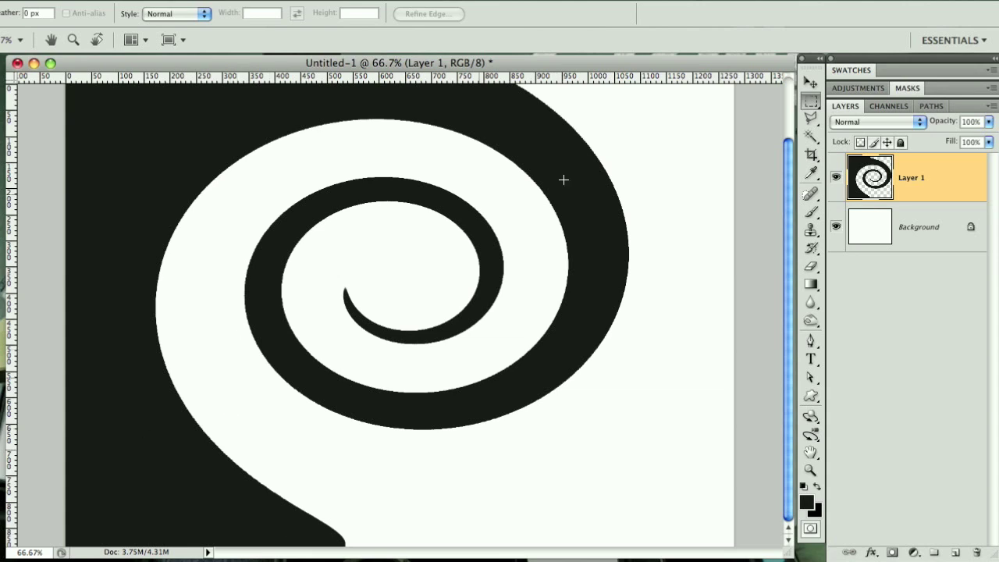
pyautogui.click(812, 102)
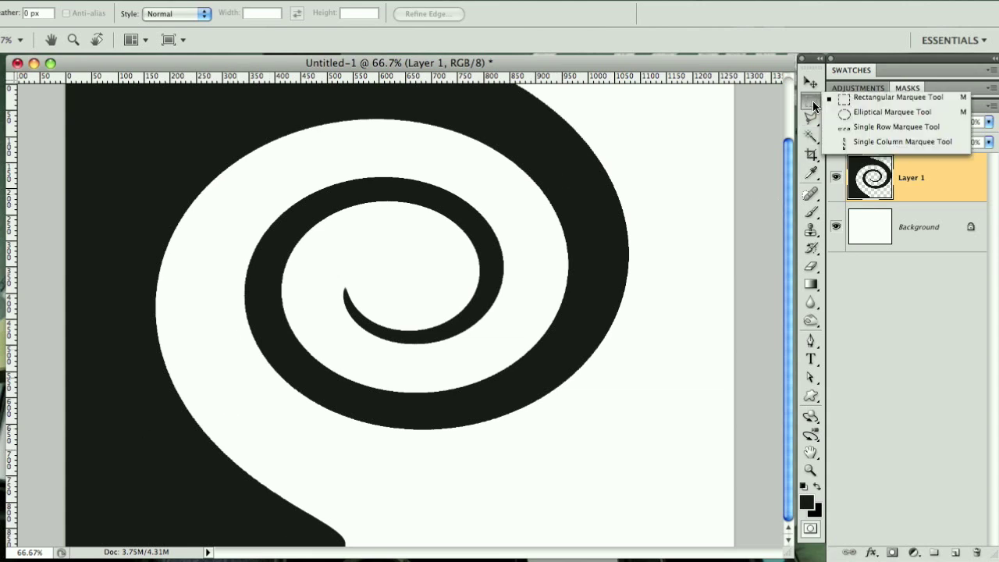
# - Mask Layer 1 to an elliptical selection around the spiral, then hide Layer 1
pyautogui.click(852, 116)
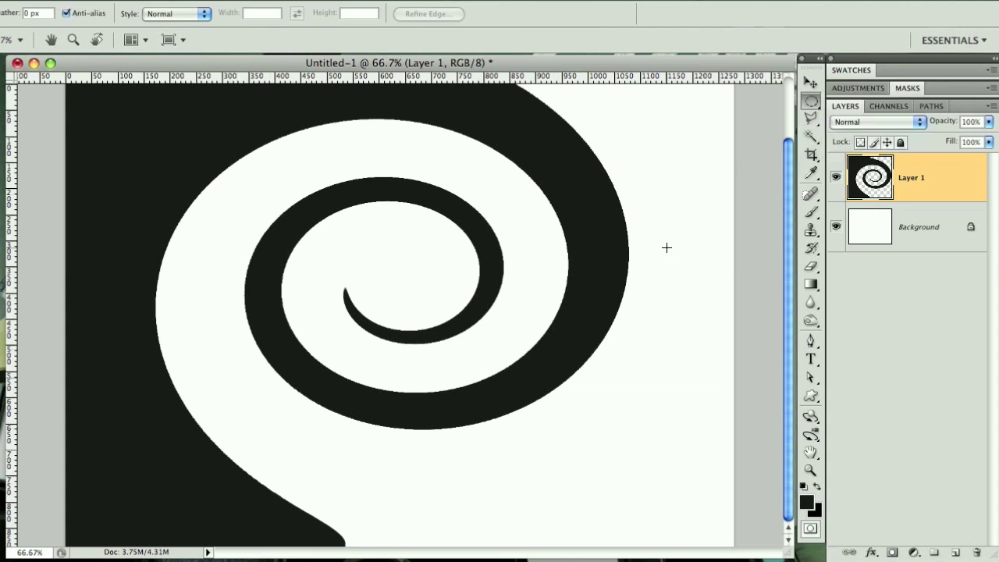
pyautogui.press('super+minus')
pyautogui.moveTo(600, 127); pyautogui.dragTo(613, 170)
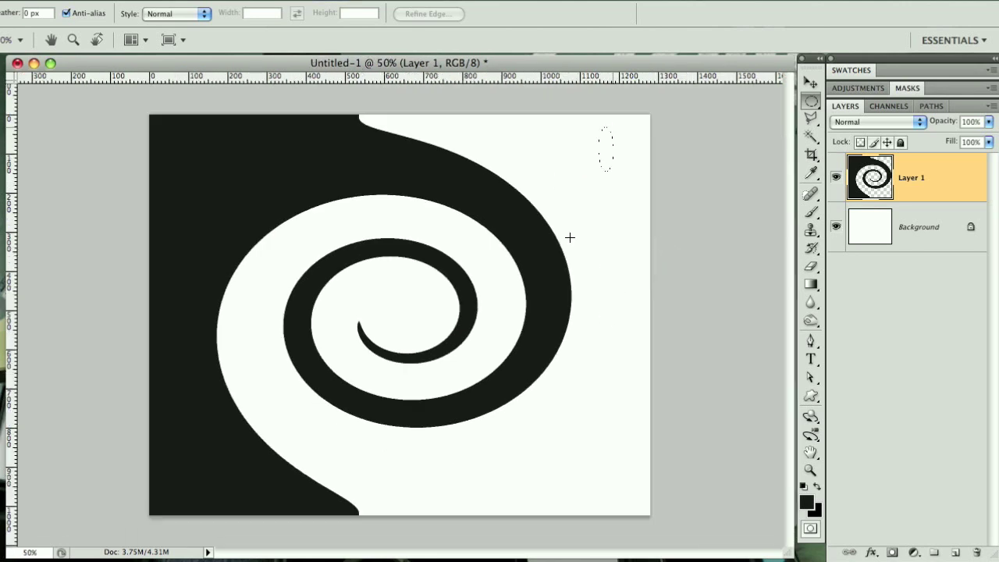
pyautogui.moveTo(257, 489); pyautogui.dragTo(190, 529)
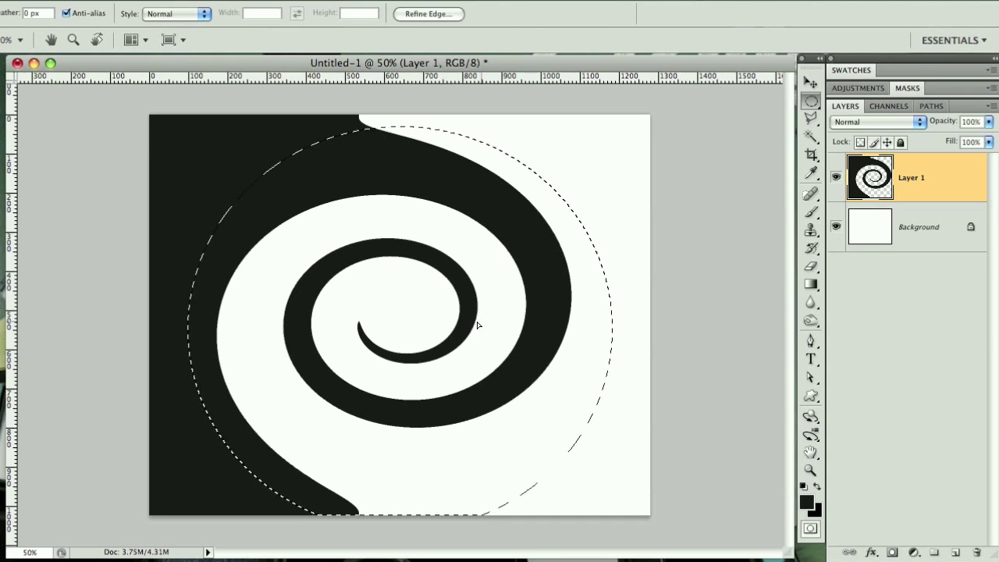
pyautogui.moveTo(475, 326); pyautogui.dragTo(453, 333)
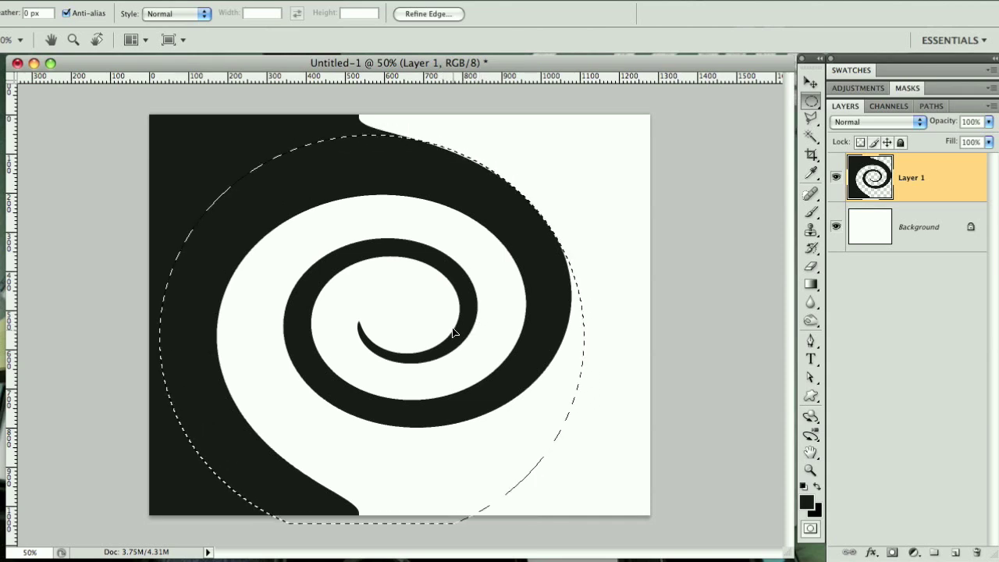
pyautogui.click(892, 552)
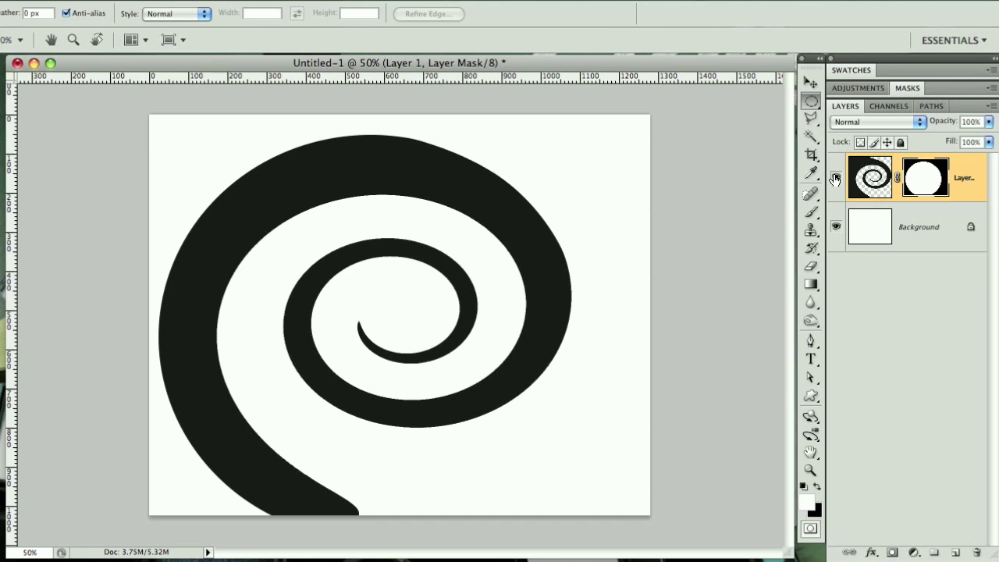
pyautogui.click(835, 180)
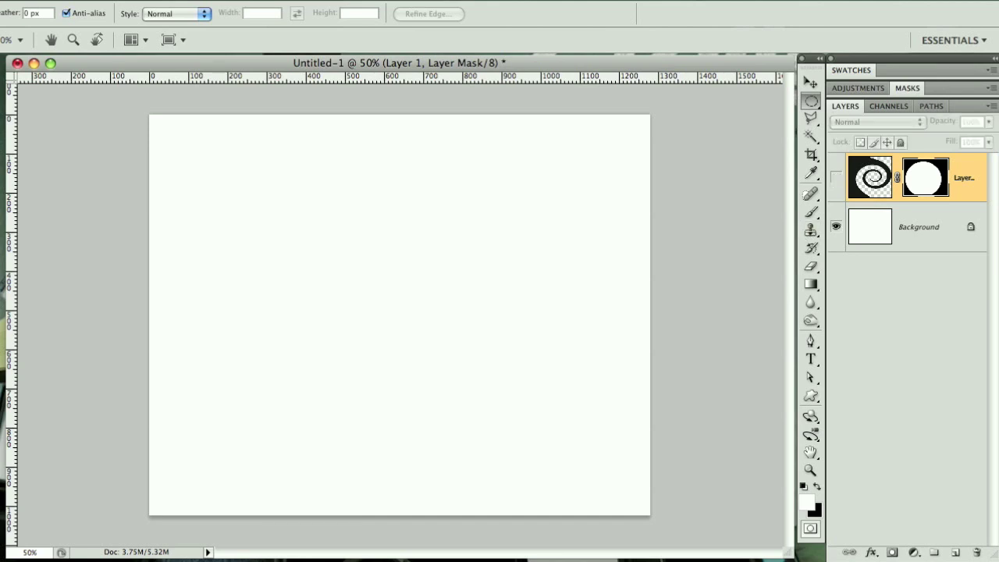
# - On a new layer, start a Pen path with the first curved spiral anchors
pyautogui.click(956, 552)
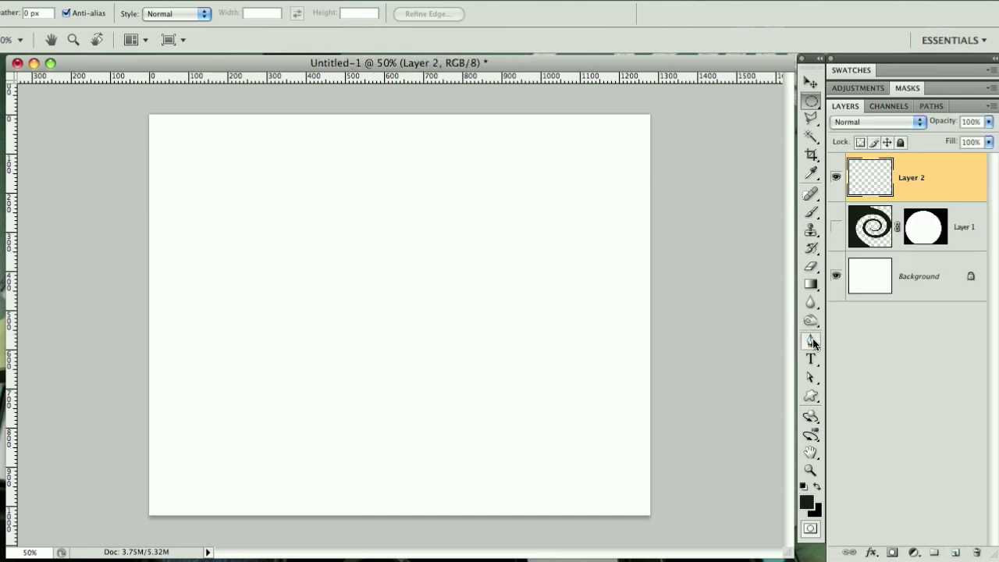
pyautogui.click(812, 341)
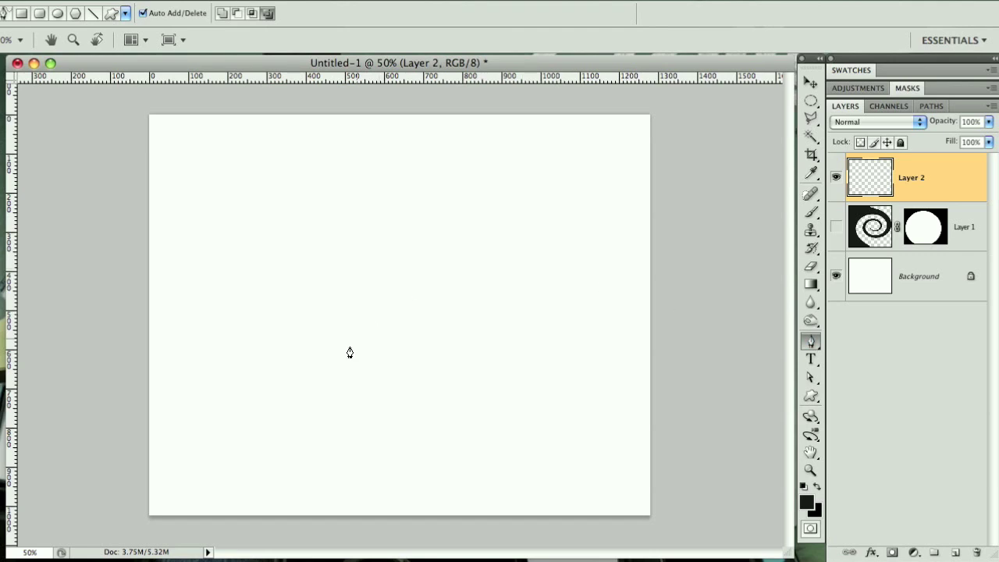
pyautogui.click(294, 396)
pyautogui.moveTo(395, 294); pyautogui.dragTo(480, 344)
pyautogui.moveTo(482, 295); pyautogui.dragTo(529, 299)
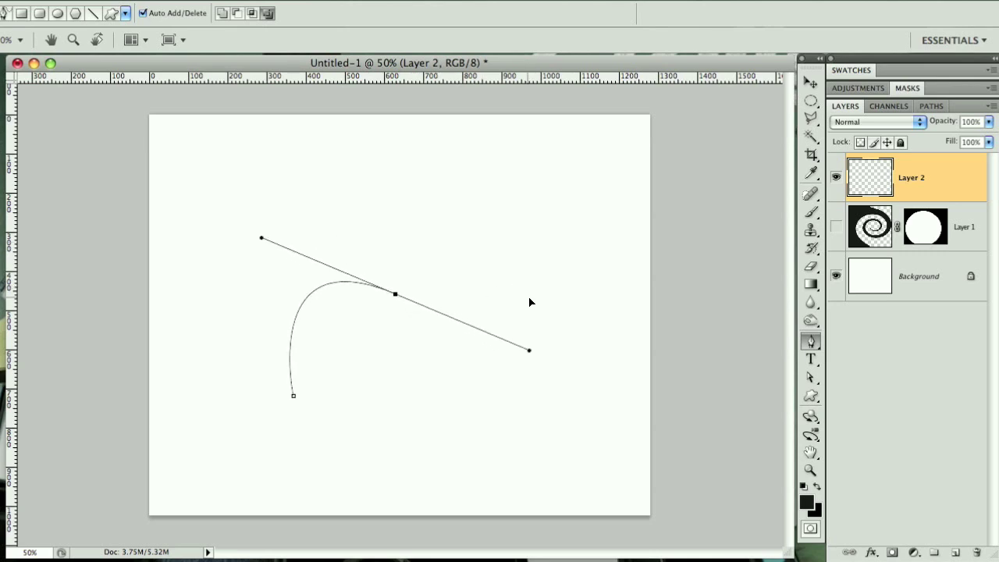
pyautogui.moveTo(468, 397); pyautogui.dragTo(431, 460)
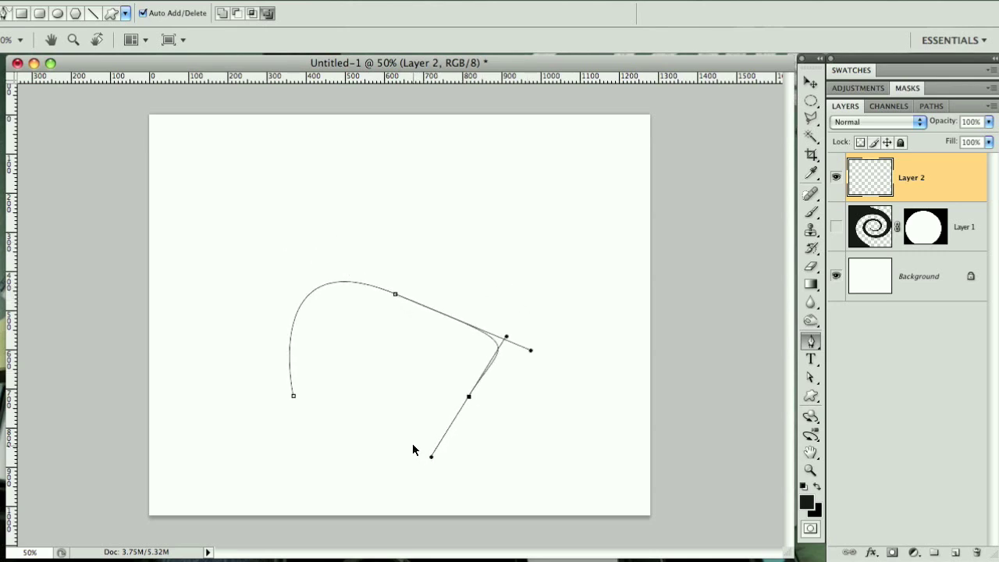
pyautogui.hotkey('ctrl', 'alt', 'z')
pyautogui.hotkey('ctrl', 'alt', 'z')
# - Continue the Pen path with curved anchors winding inward to the spiral's centre
pyautogui.moveTo(373, 158); pyautogui.dragTo(384, 160)
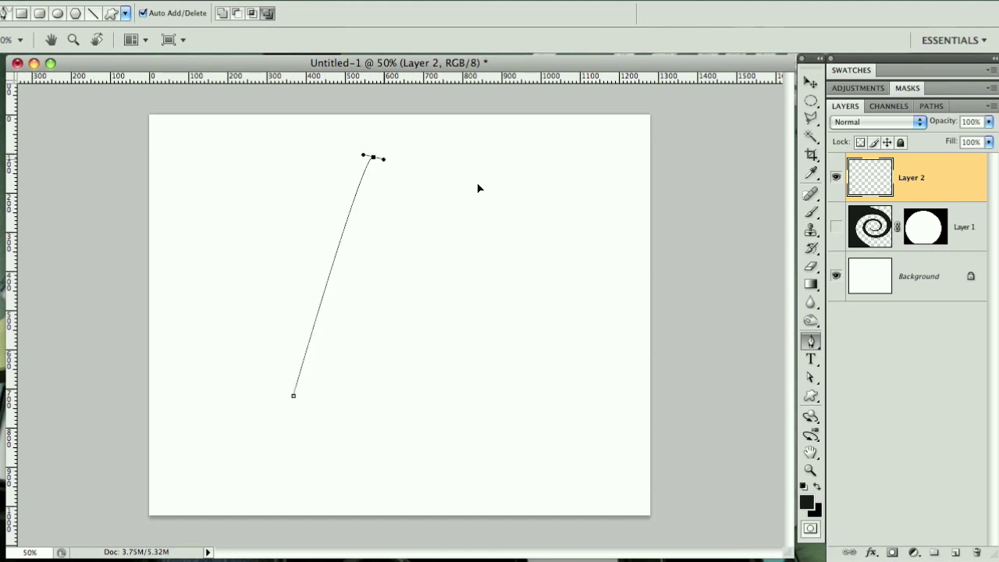
pyautogui.moveTo(478, 188); pyautogui.dragTo(697, 196)
pyautogui.moveTo(529, 302); pyautogui.dragTo(474, 342)
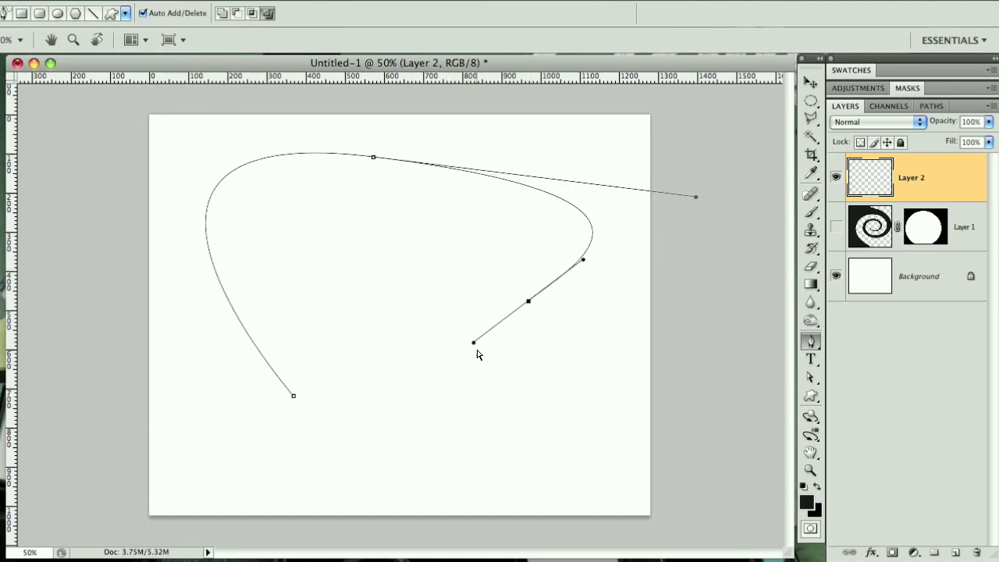
pyautogui.hotkey('ctrl', 'alt', 'z')
pyautogui.moveTo(488, 368); pyautogui.dragTo(400, 361)
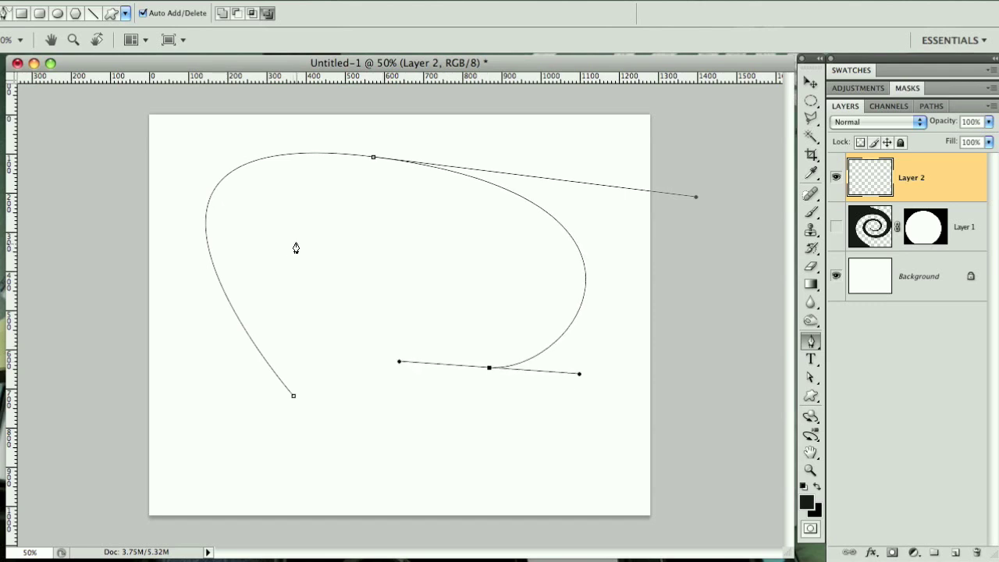
pyautogui.moveTo(341, 181); pyautogui.dragTo(503, 48)
pyautogui.moveTo(466, 327); pyautogui.dragTo(385, 291)
pyautogui.press('super+z')
pyautogui.moveTo(345, 221); pyautogui.dragTo(145, 2)
pyautogui.moveTo(416, 212); pyautogui.dragTo(435, 242)
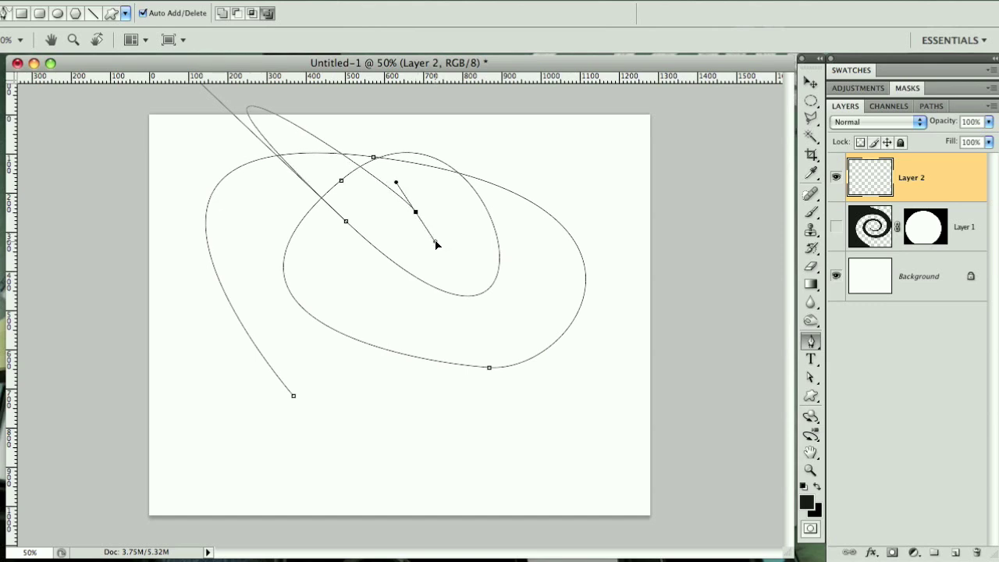
# - Stroke the Work Path with a thick black line
pyautogui.press('F7')
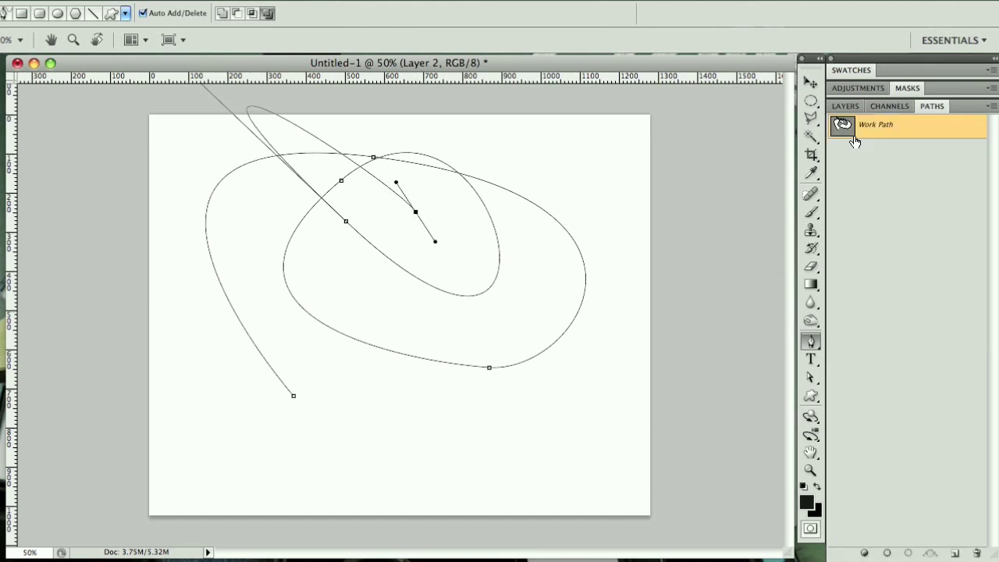
pyautogui.rightClick(854, 141)
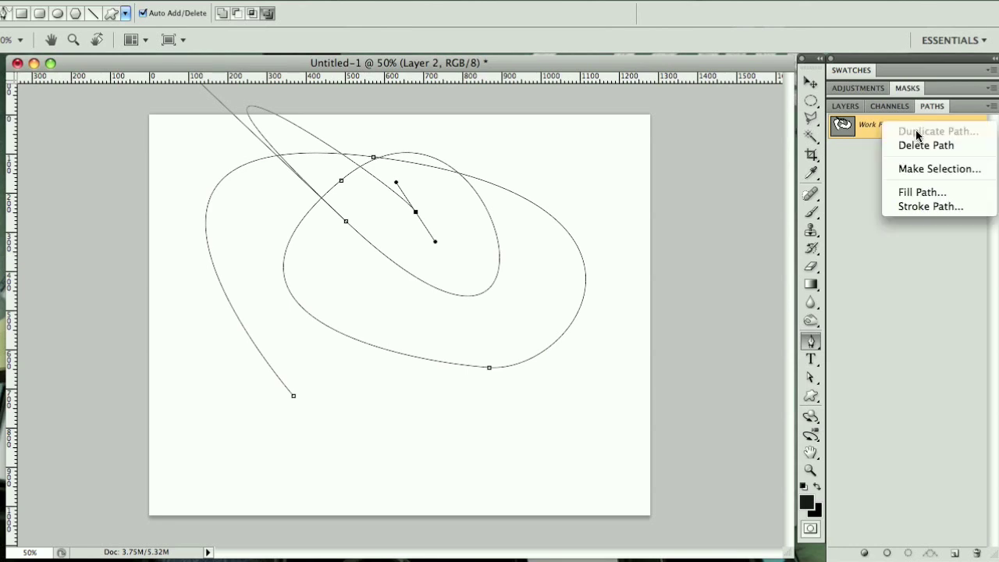
pyautogui.click(931, 206)
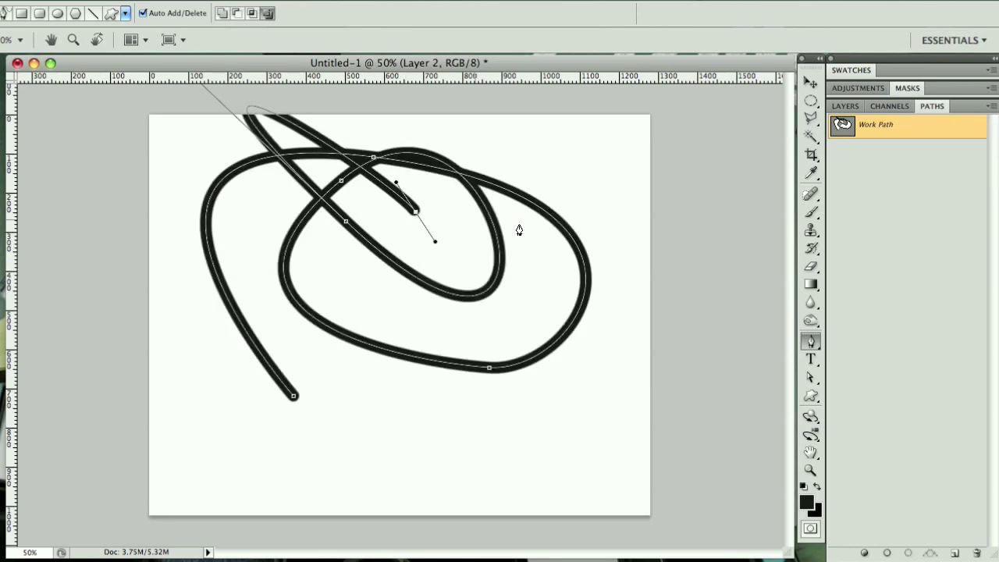
# - Hide stroked Layer 2, add Layer 3, deselect the path, and delete Layer 2
pyautogui.click(845, 106)
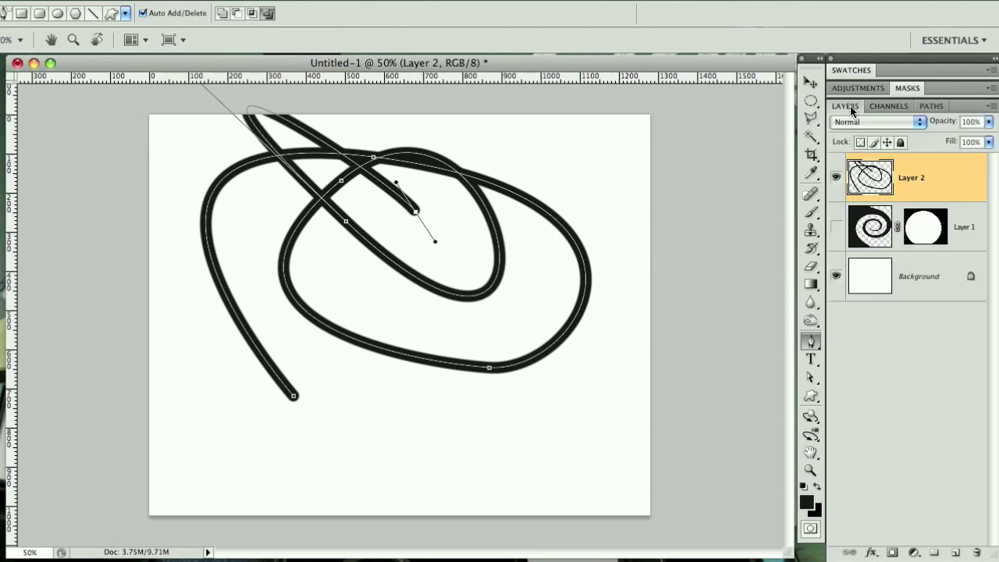
pyautogui.click(837, 179)
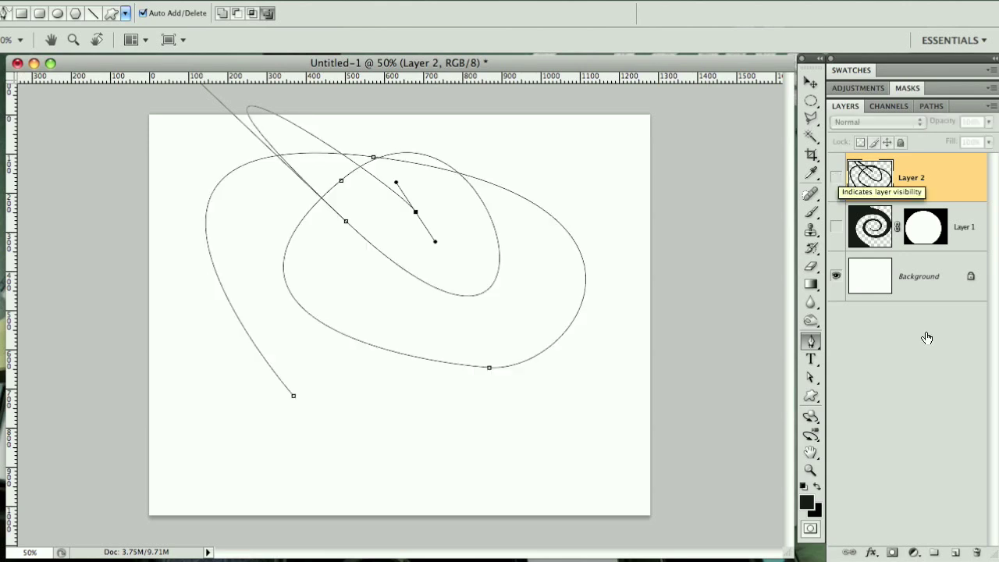
pyautogui.click(955, 552)
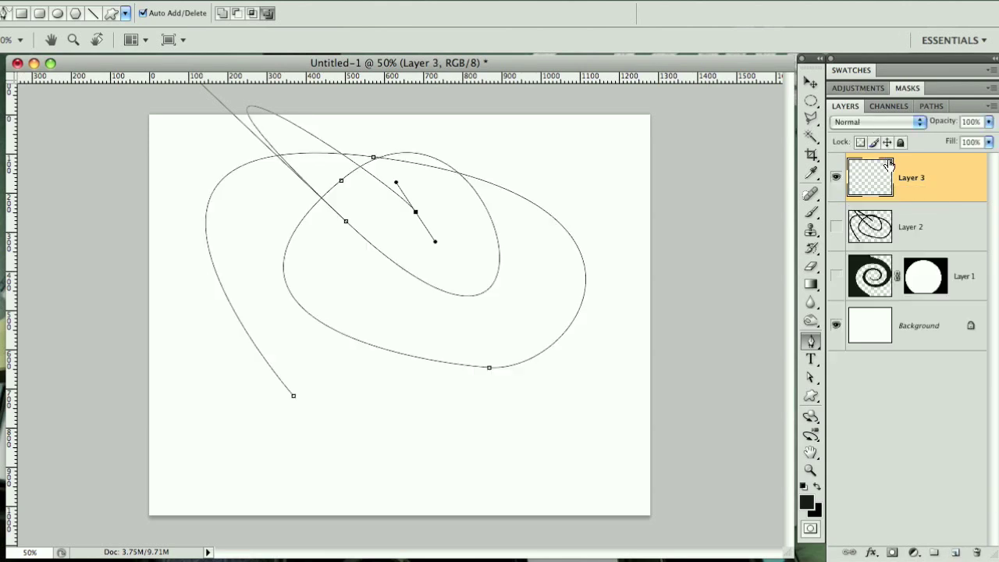
pyautogui.press('Escape')
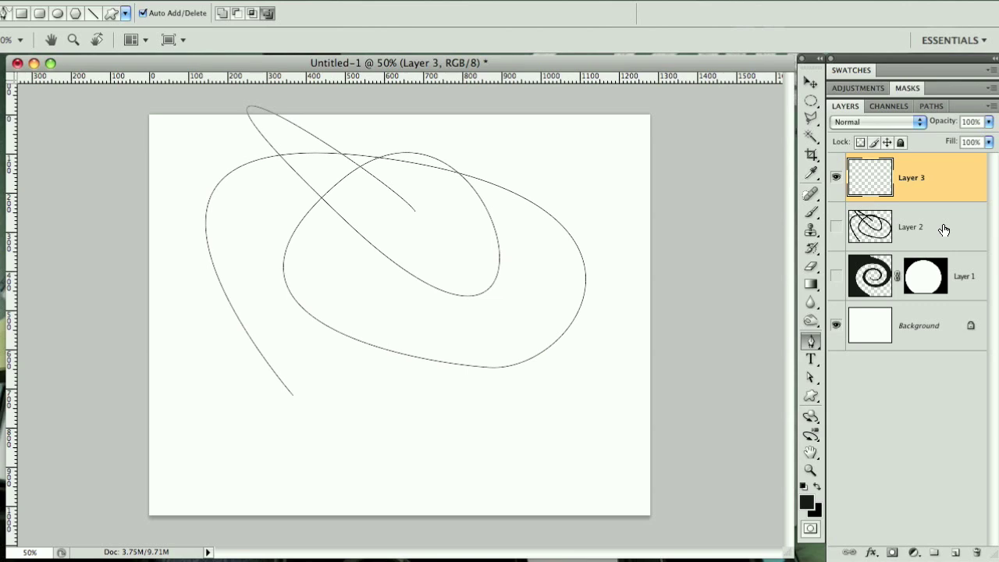
pyautogui.moveTo(943, 229); pyautogui.dragTo(976, 554)
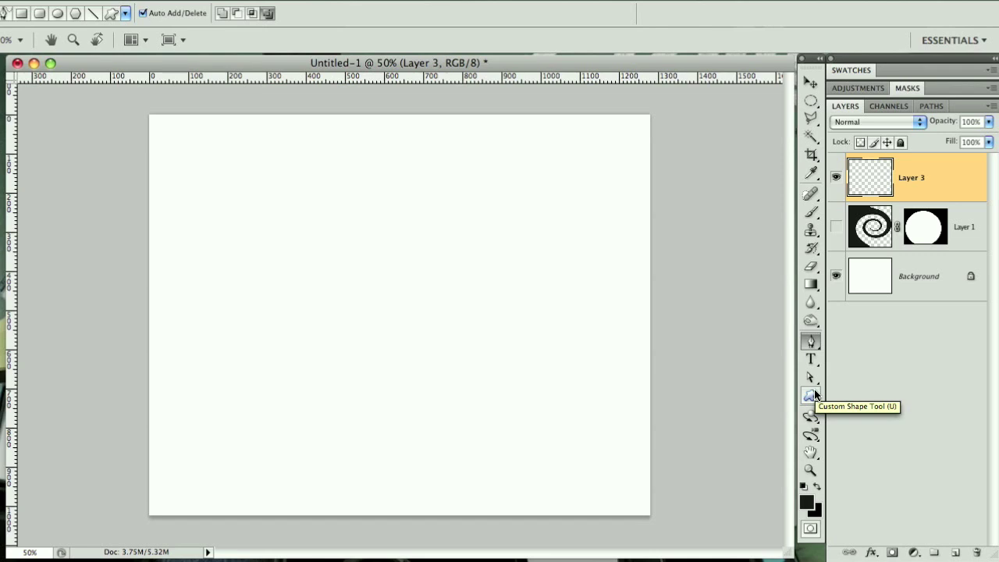
# - Switch to the Custom Shape Tool, replace the shape picker with the All set, and pick Spiral
pyautogui.moveTo(815, 394); pyautogui.dragTo(856, 398)
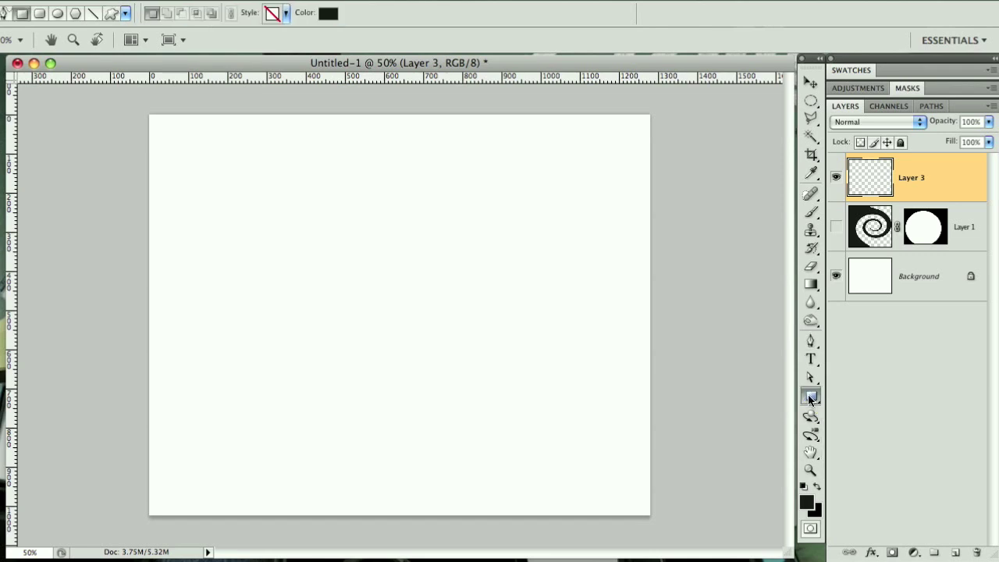
pyautogui.moveTo(810, 398); pyautogui.dragTo(856, 467)
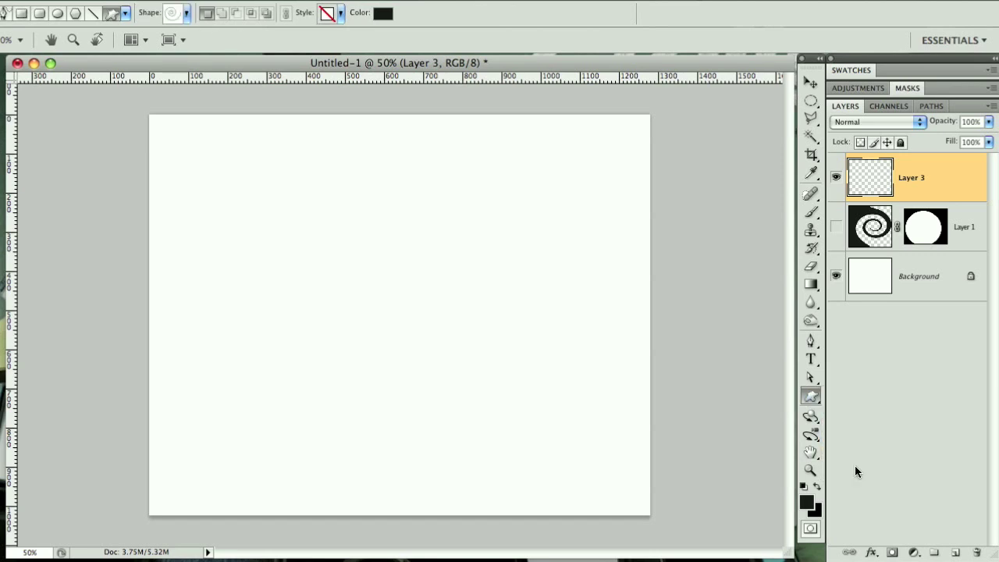
pyautogui.click(185, 12)
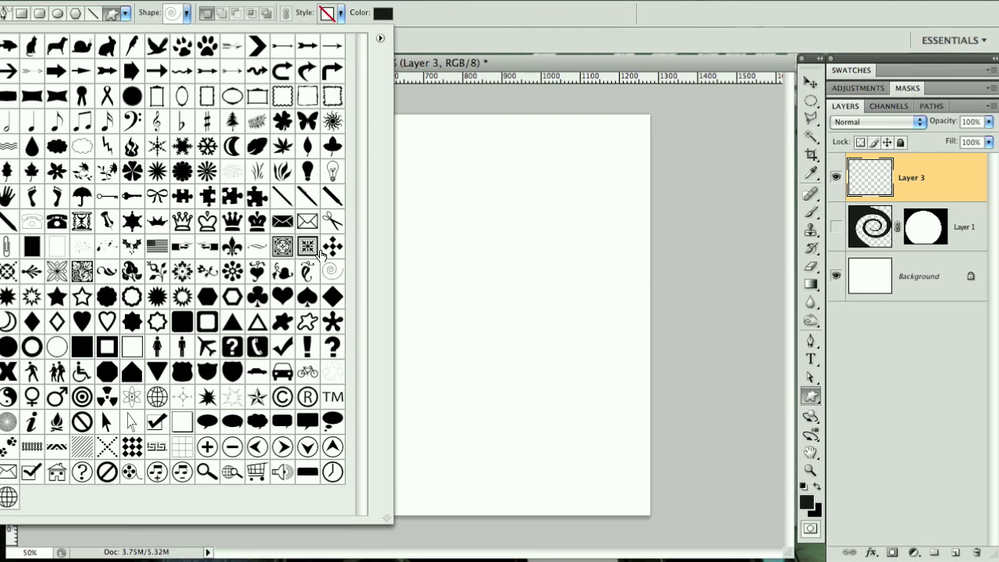
pyautogui.click(380, 38)
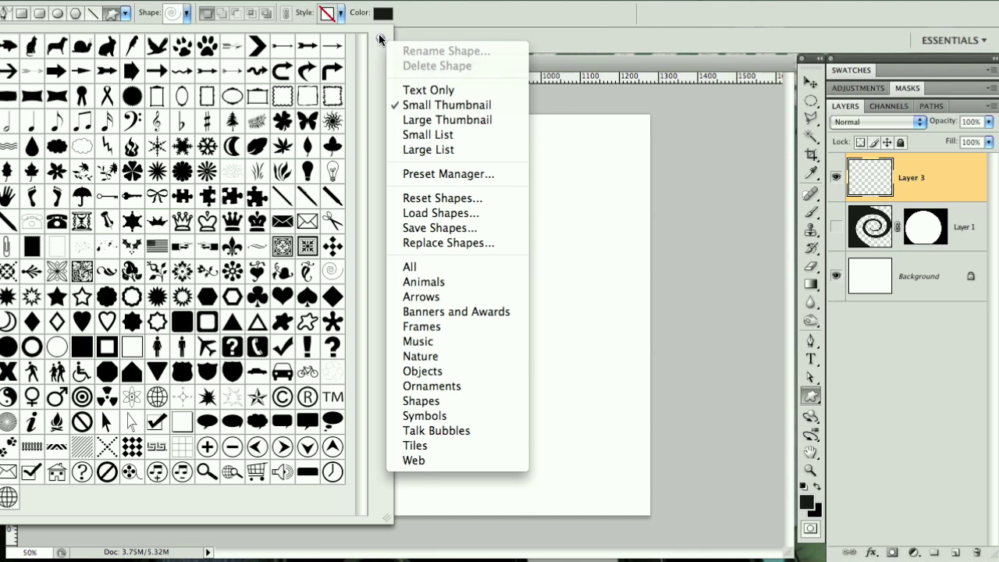
pyautogui.click(424, 267)
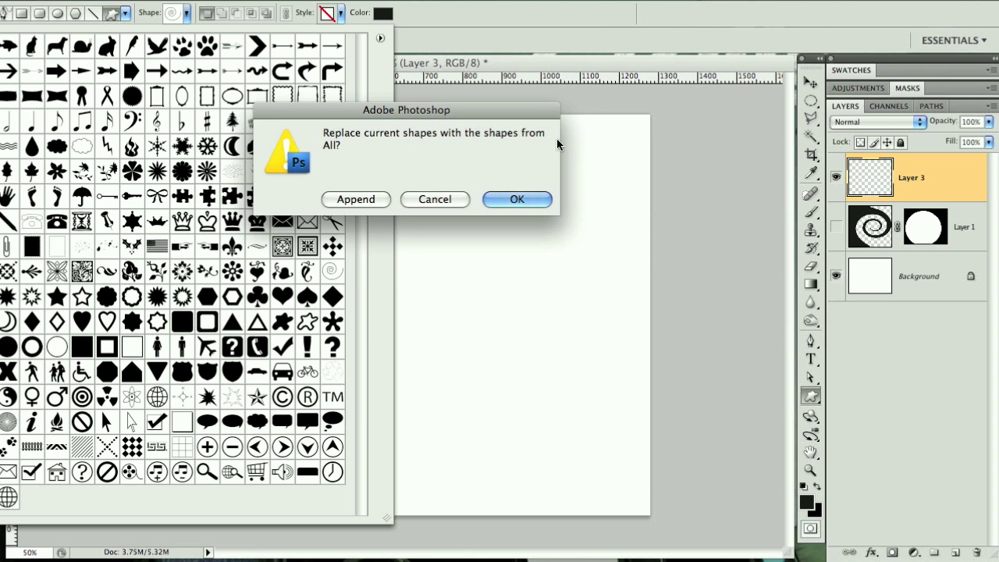
pyautogui.click(514, 200)
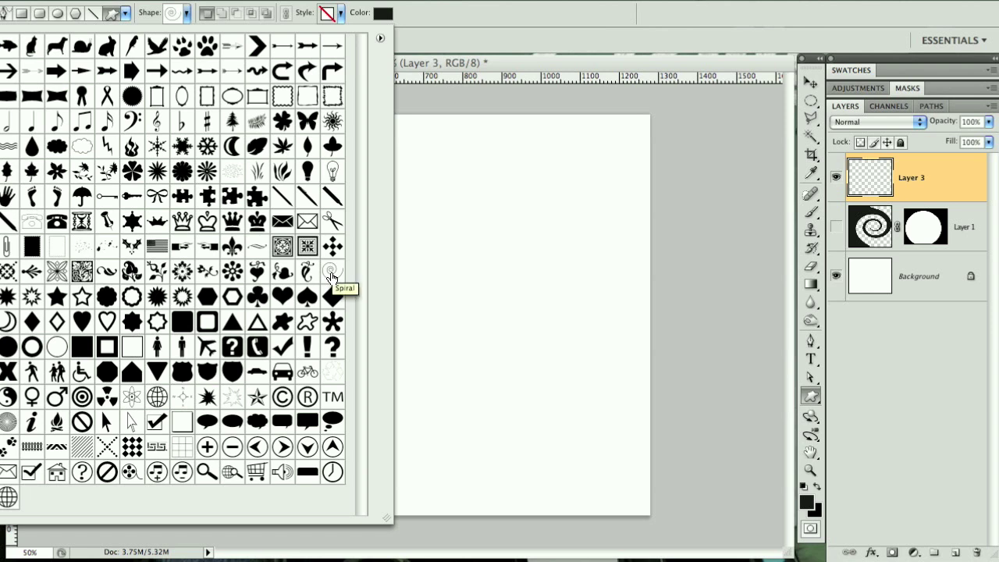
pyautogui.click(331, 275)
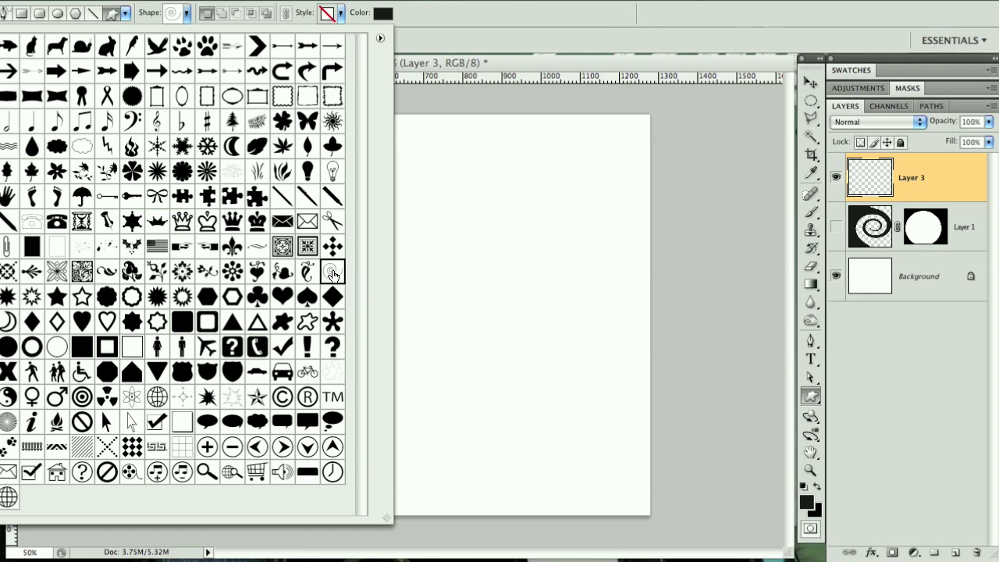
# - Draw a round black Spiral shape mid-canvas and a wide flattened Spiral above it
pyautogui.click(546, 61)
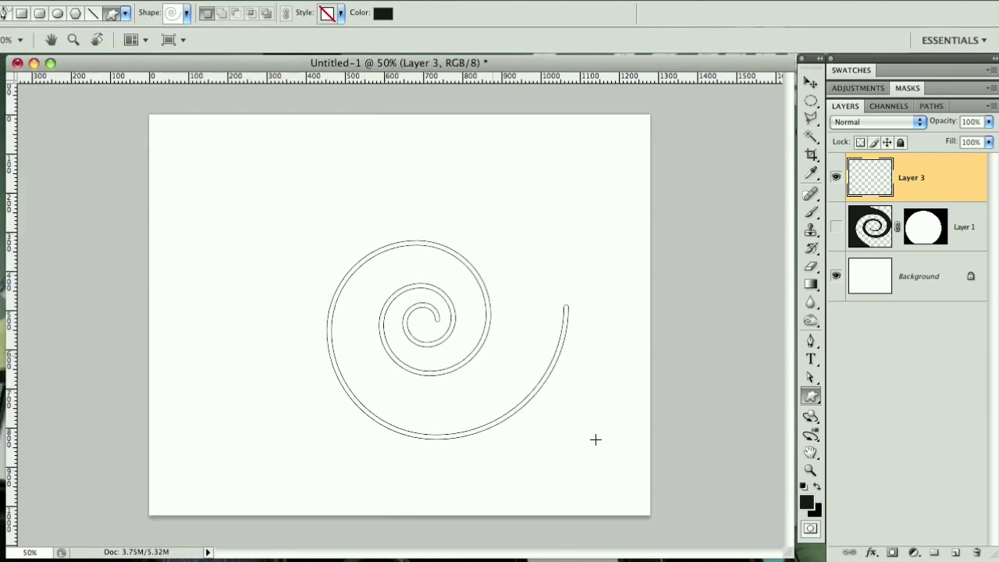
pyautogui.moveTo(595, 440); pyautogui.dragTo(608, 457)
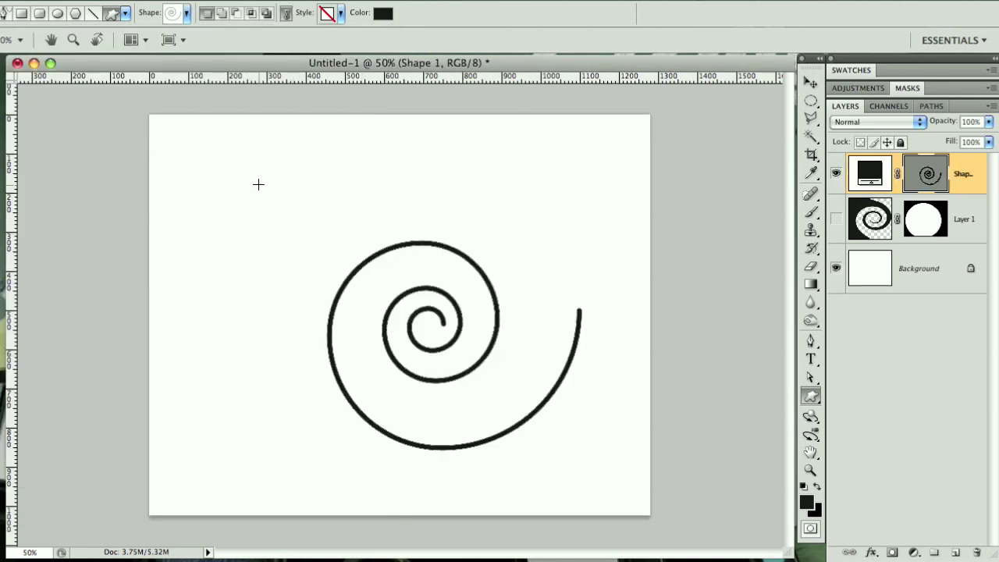
pyautogui.moveTo(247, 170); pyautogui.dragTo(601, 221)
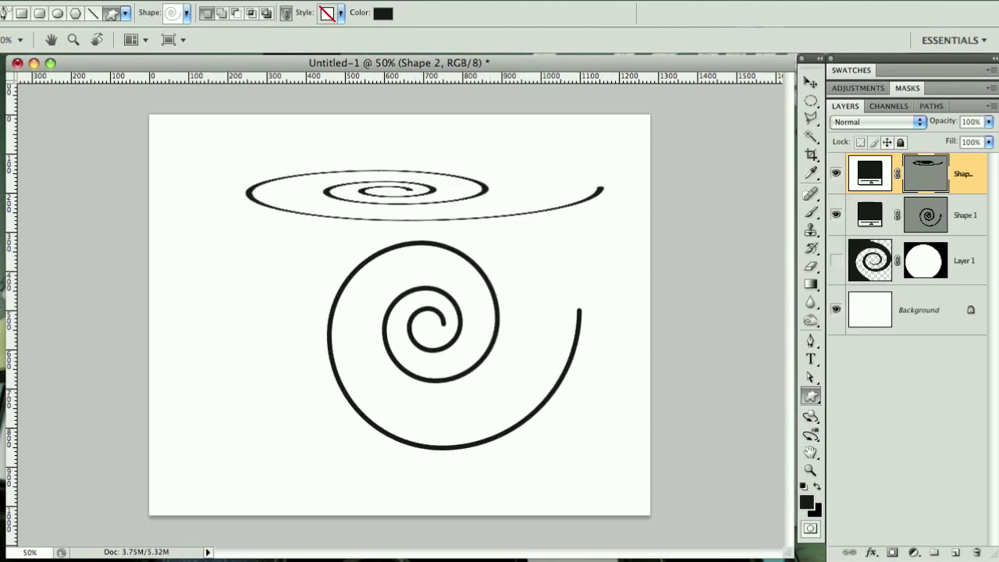
# - On a new layer with Shape 1 and Shape 2 hidden, brush a thick vertical black line
pyautogui.click(953, 551)
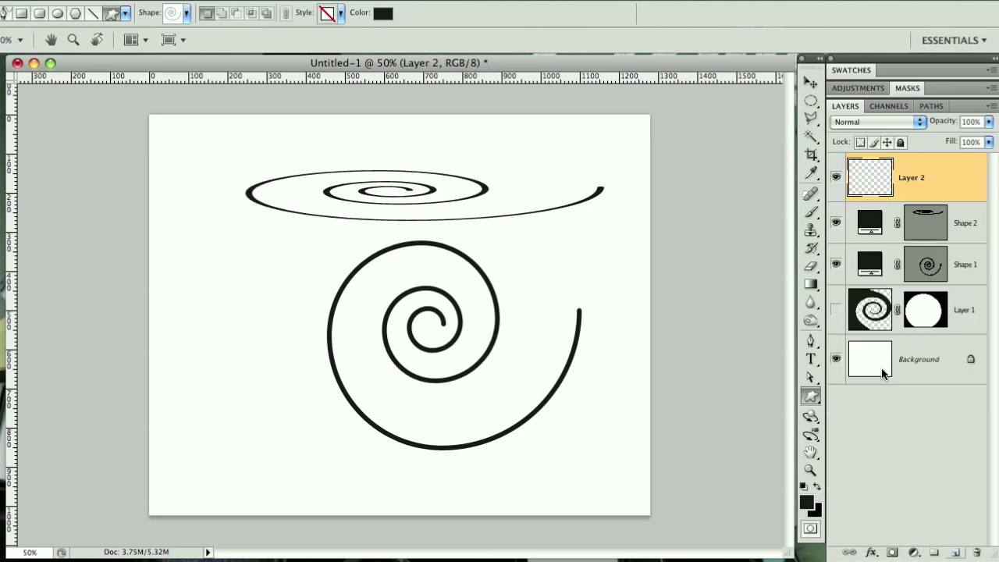
pyautogui.click(836, 223)
pyautogui.click(835, 264)
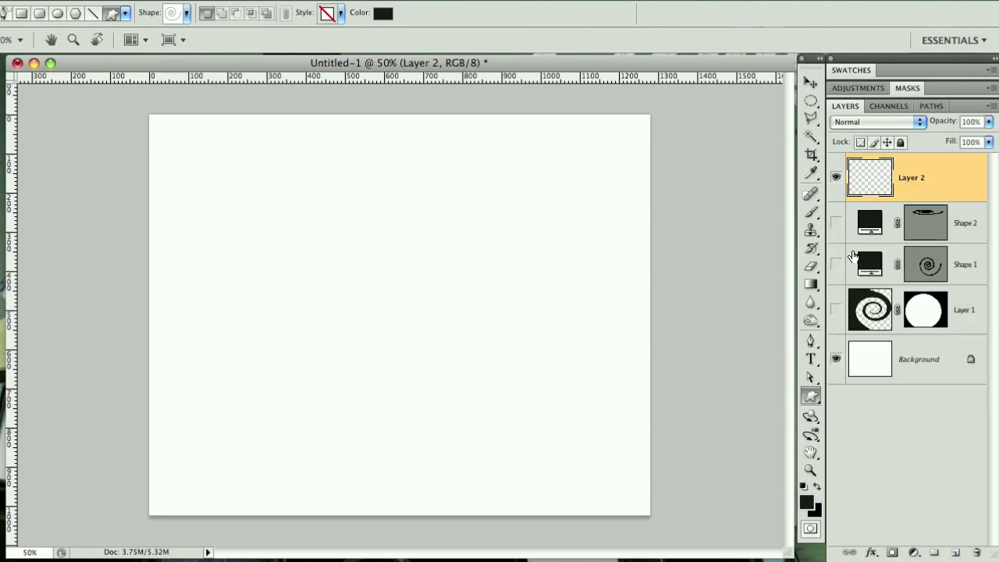
pyautogui.click(810, 211)
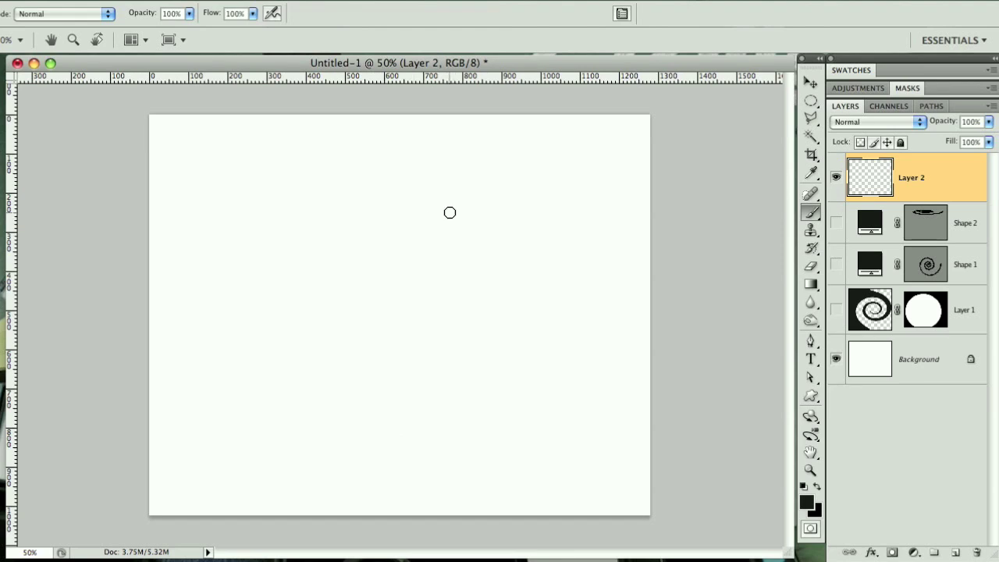
pyautogui.moveTo(396, 177); pyautogui.dragTo(396, 473)
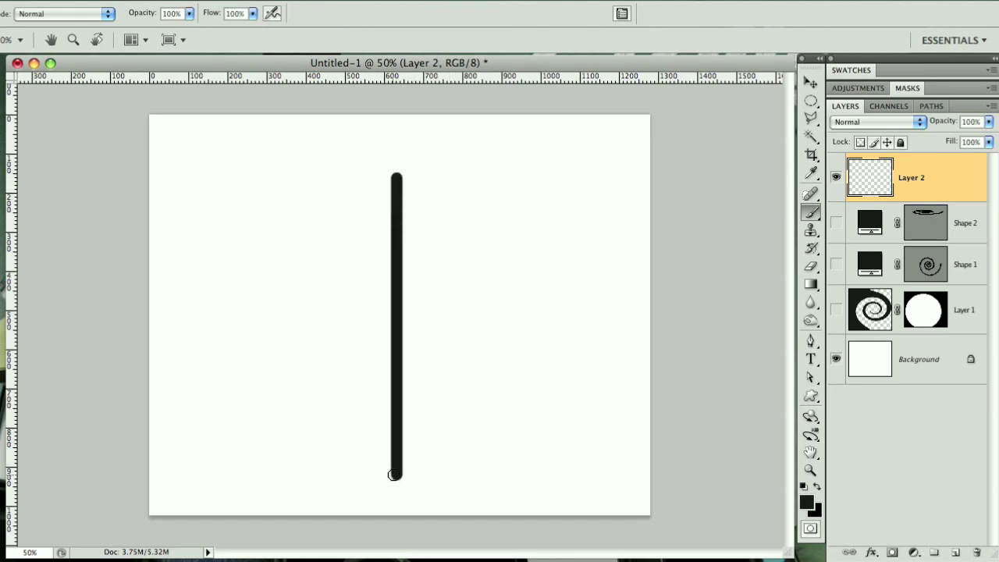
# - Set the foreground colour to bright yellow and paint a yellow line beside the black one
pyautogui.click(806, 502)
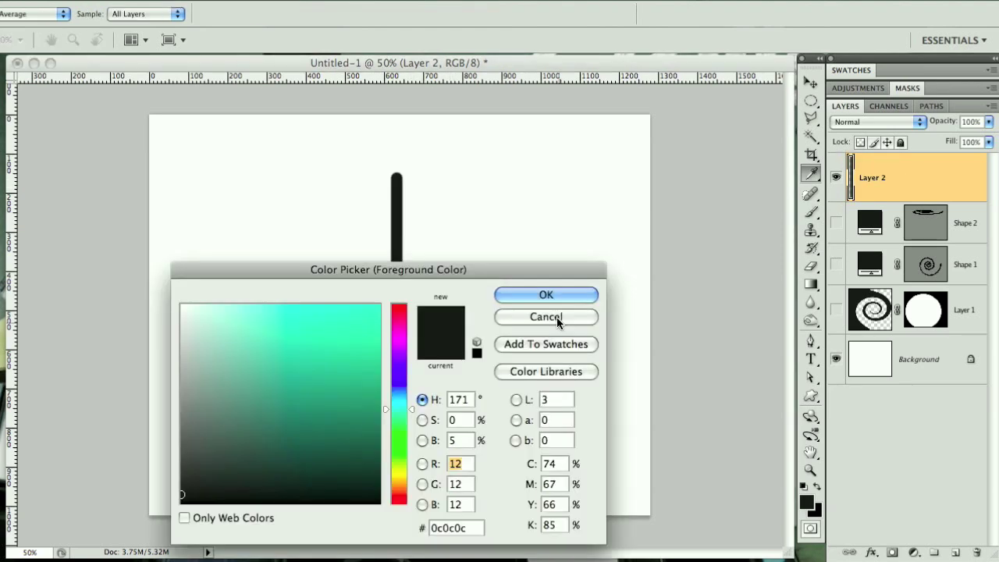
pyautogui.click(396, 469)
pyautogui.moveTo(334, 370); pyautogui.dragTo(380, 305)
pyautogui.press('Return')
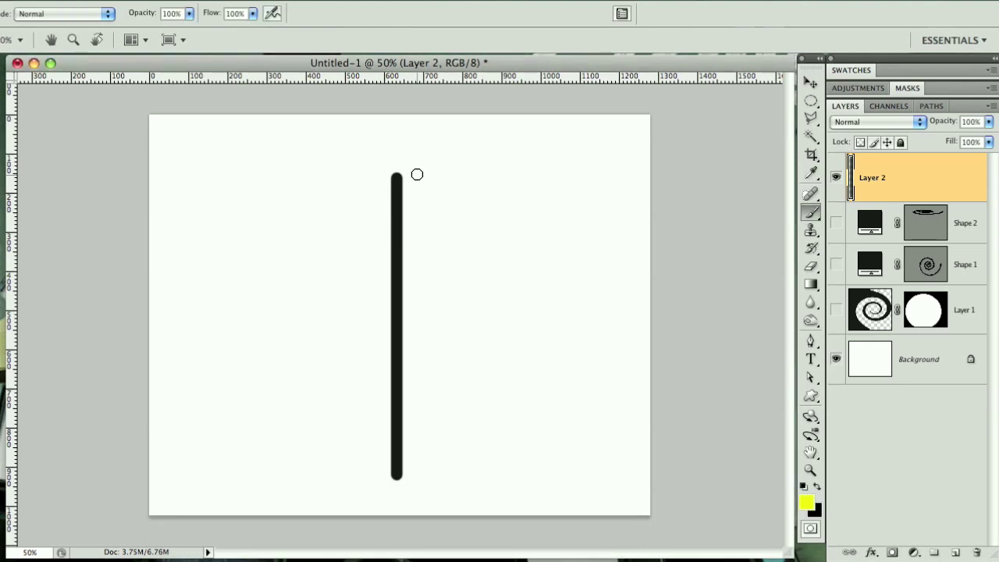
pyautogui.moveTo(417, 173); pyautogui.dragTo(417, 367)
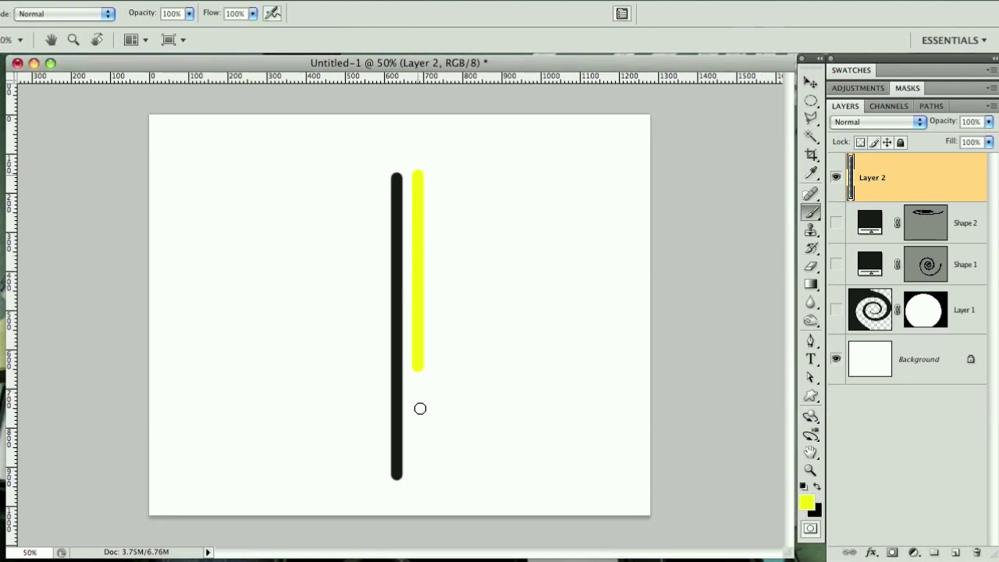
pyautogui.moveTo(420, 409); pyautogui.dragTo(418, 507)
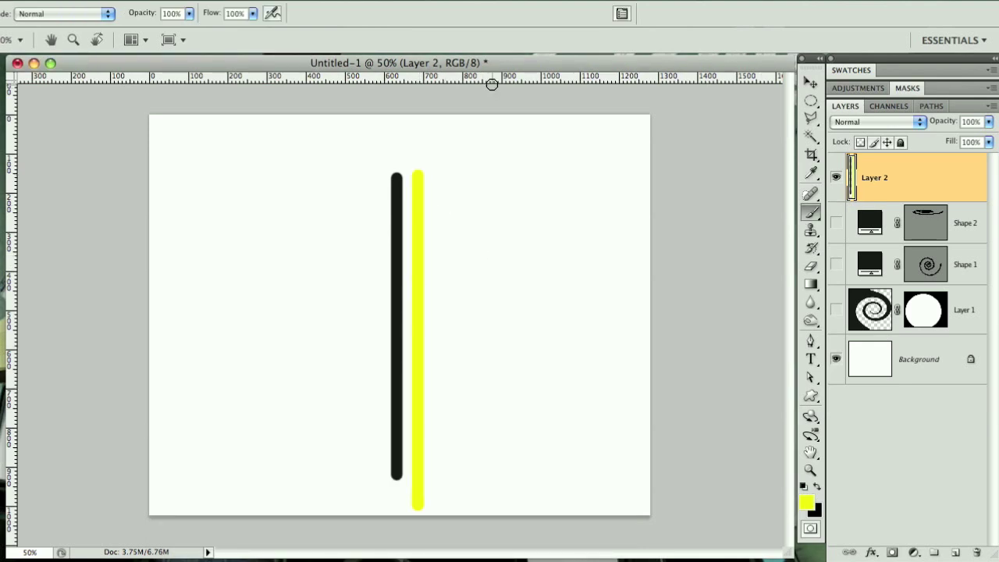
# - Apply Filter > Distort > Twirl at 999° to the black and yellow stripes
pyautogui.click(204, 0)
pyautogui.moveTo(235, 158)
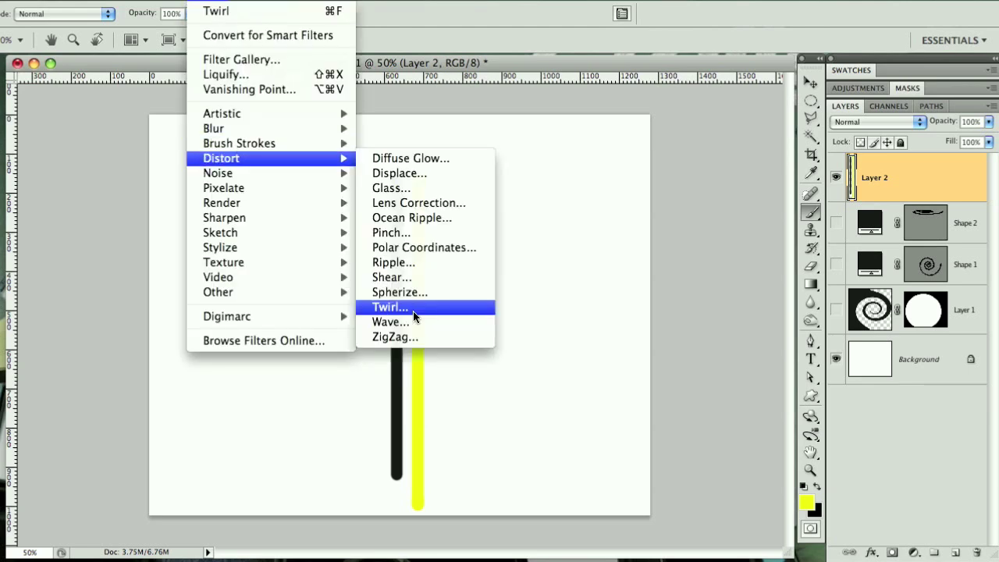
pyautogui.click(414, 310)
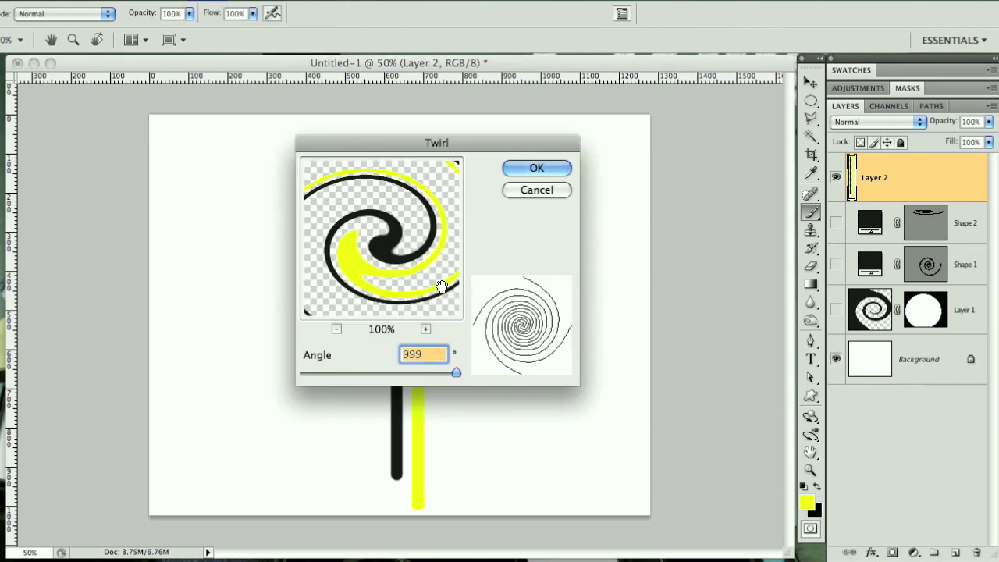
pyautogui.click(536, 169)
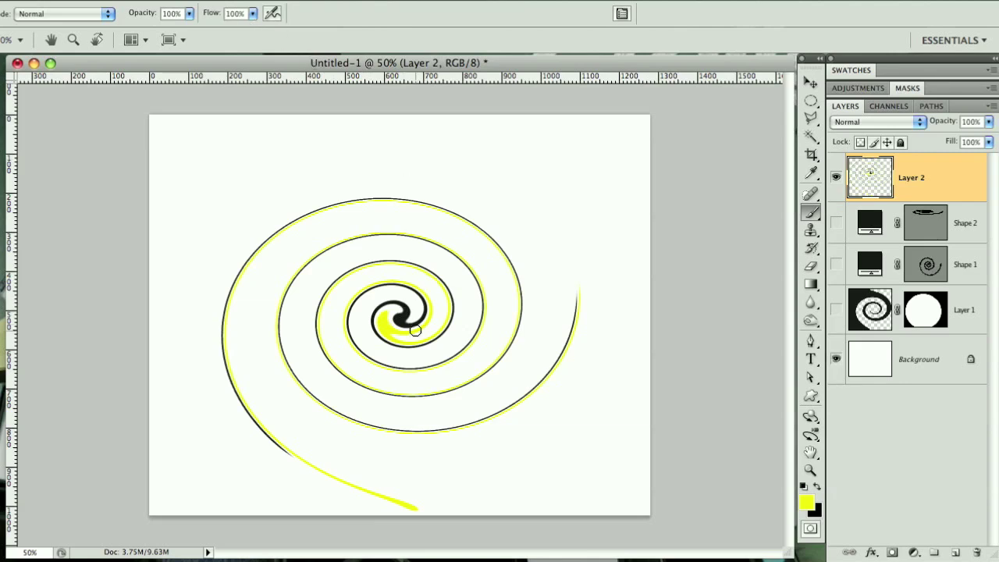
pyautogui.click(809, 398)
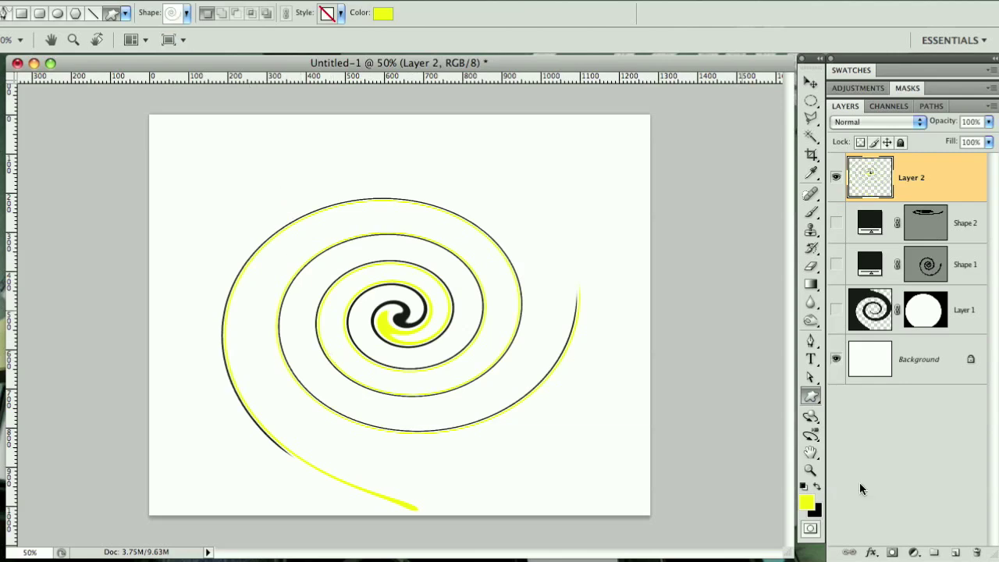
# - On a new layer, drag out a large yellow Spiral shape over the twirled spiral
pyautogui.click(954, 551)
pyautogui.moveTo(317, 187); pyautogui.dragTo(622, 484)
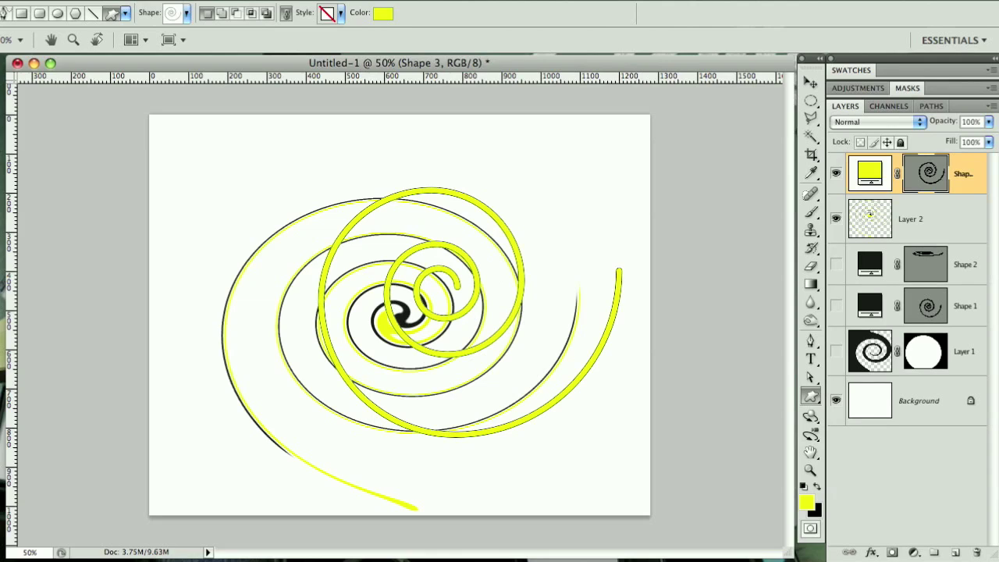